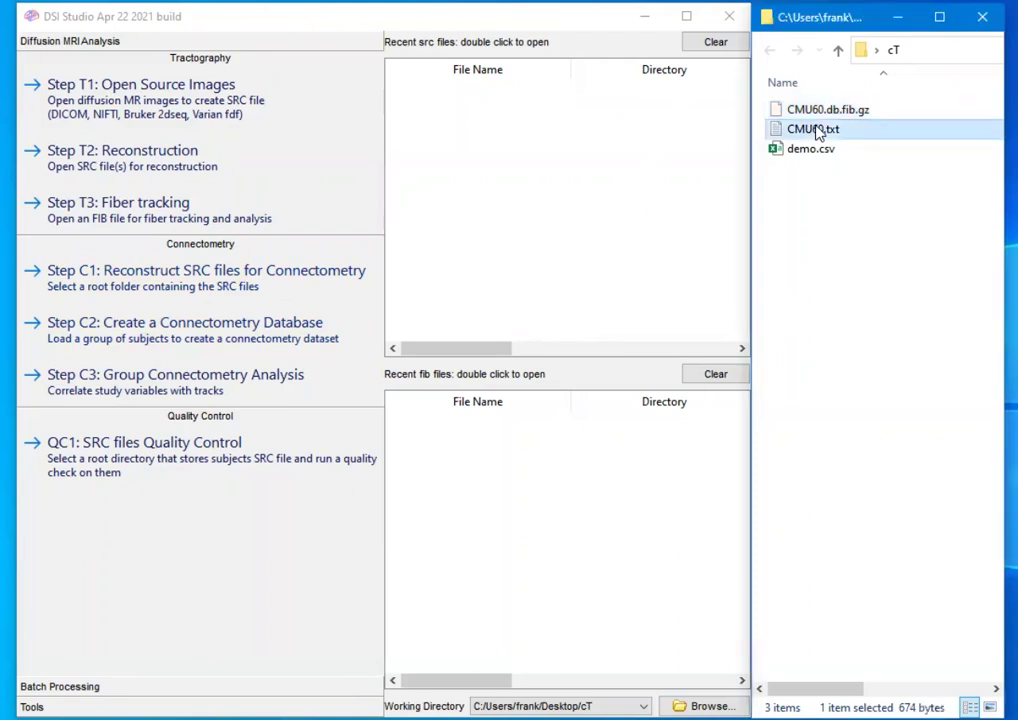
# Step: Examine the column headers and the missing age entry in CMU60.txt, closing the file when done
pyautogui.doubleClick(821, 131)
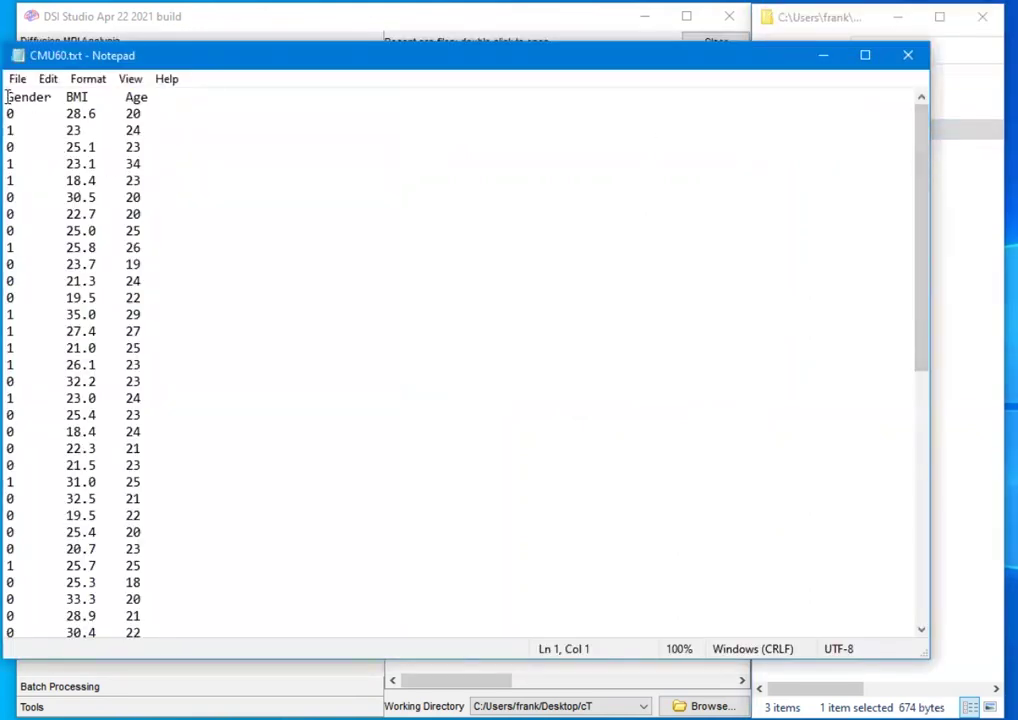
pyautogui.moveTo(7, 97); pyautogui.dragTo(182, 96)
pyautogui.moveTo(933, 247); pyautogui.dragTo(935, 502)
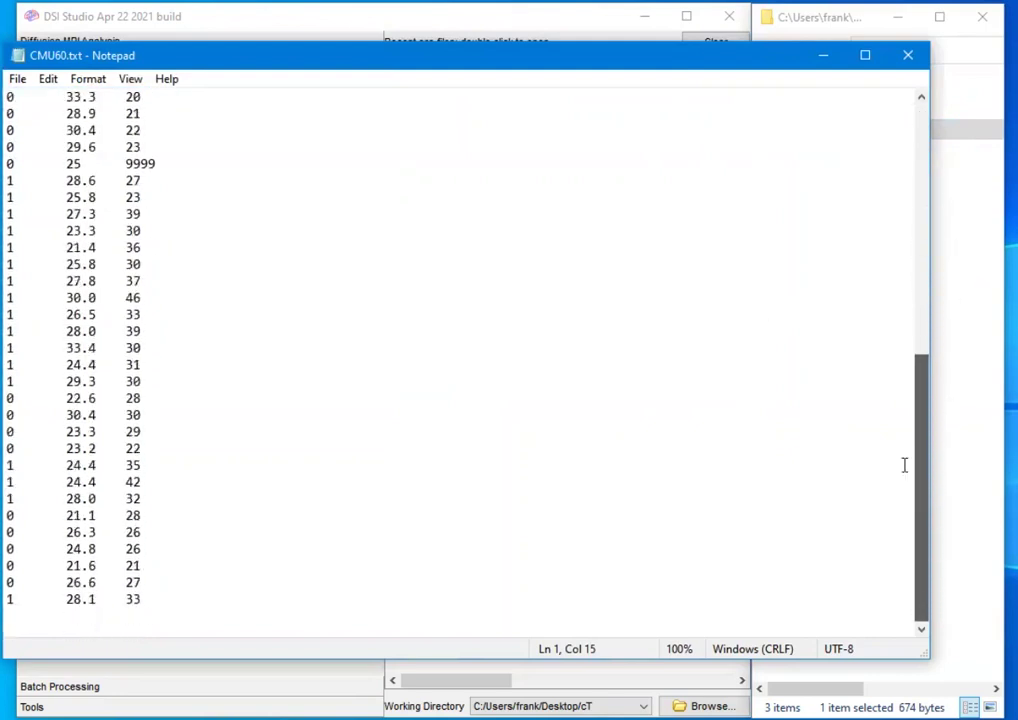
pyautogui.doubleClick(141, 163)
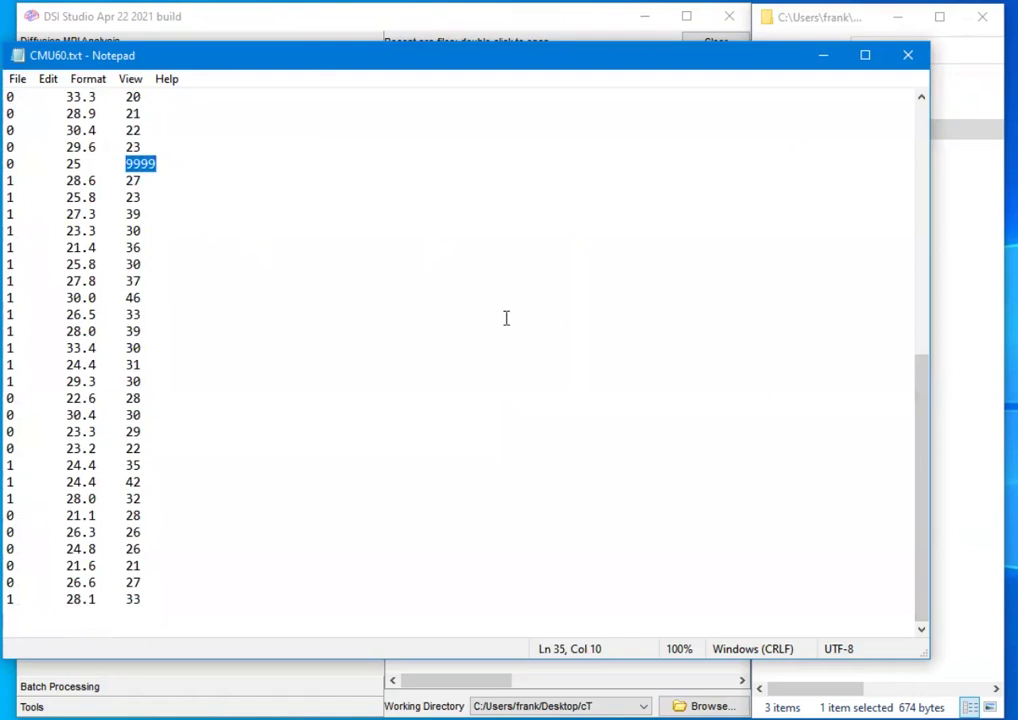
pyautogui.moveTo(920, 391); pyautogui.dragTo(892, 87)
pyautogui.click(907, 55)
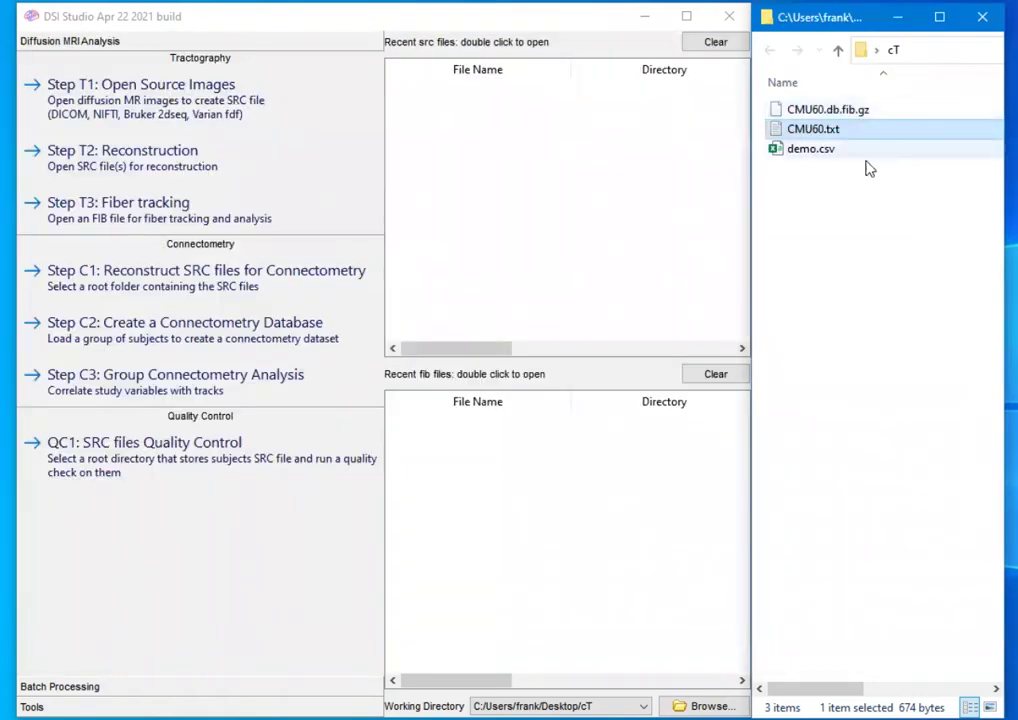
# Step: View the comma-separated demo.csv as plain text, checking its header row and subject rows, and close it
pyautogui.doubleClick(830, 130)
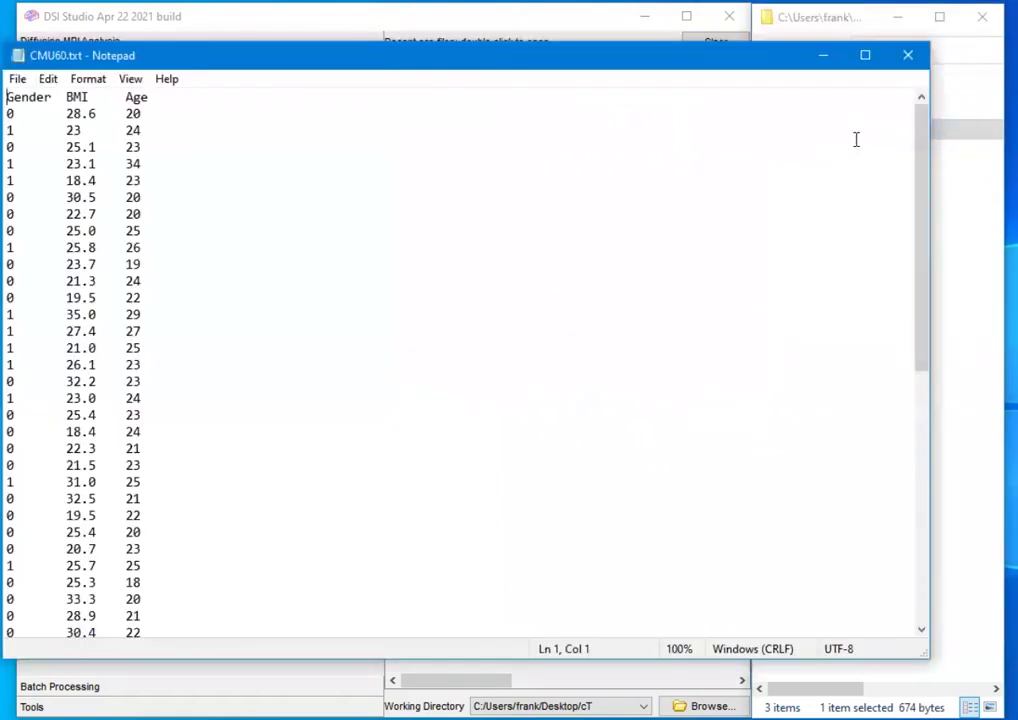
pyautogui.click(963, 170)
pyautogui.moveTo(831, 150); pyautogui.dragTo(605, 157)
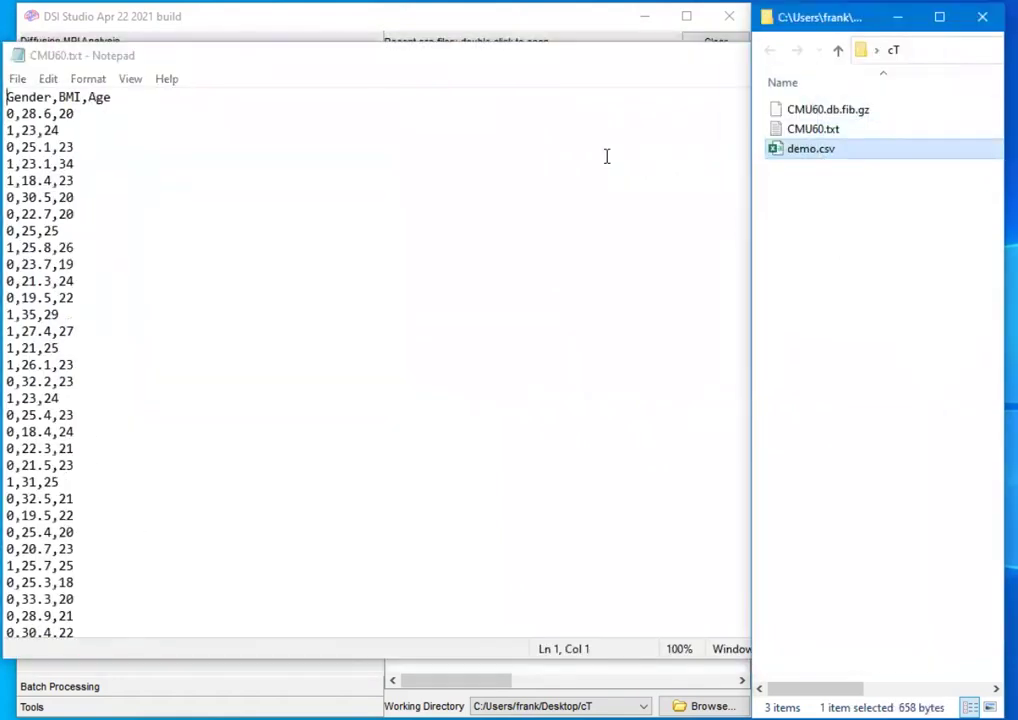
pyautogui.click(171, 98)
pyautogui.moveTo(127, 95); pyautogui.dragTo(5, 97)
pyautogui.moveTo(921, 314); pyautogui.dragTo(902, 538)
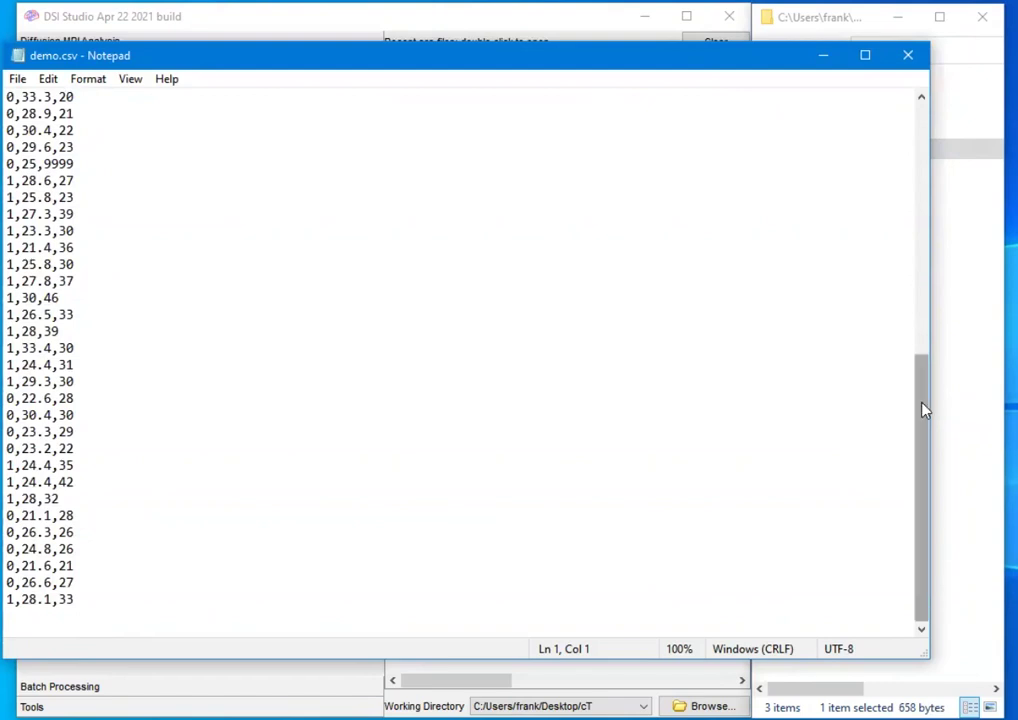
pyautogui.click(908, 56)
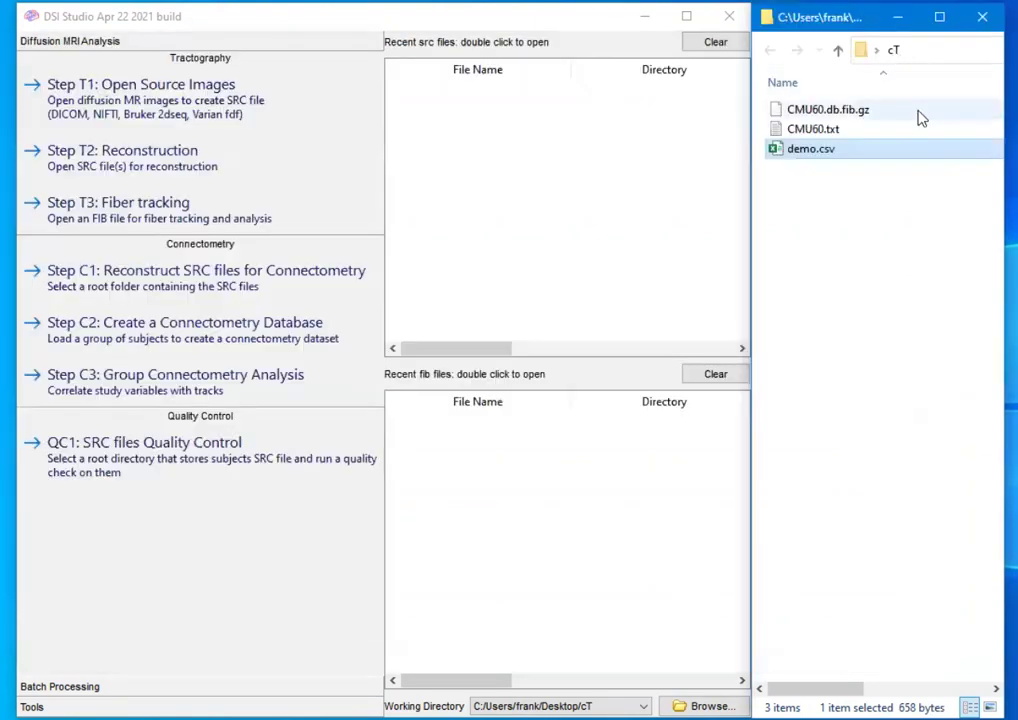
# Step: Open the CMU60.db.fib.gz database for group connectometry analysis and fit the analysis window on screen
pyautogui.click(805, 111)
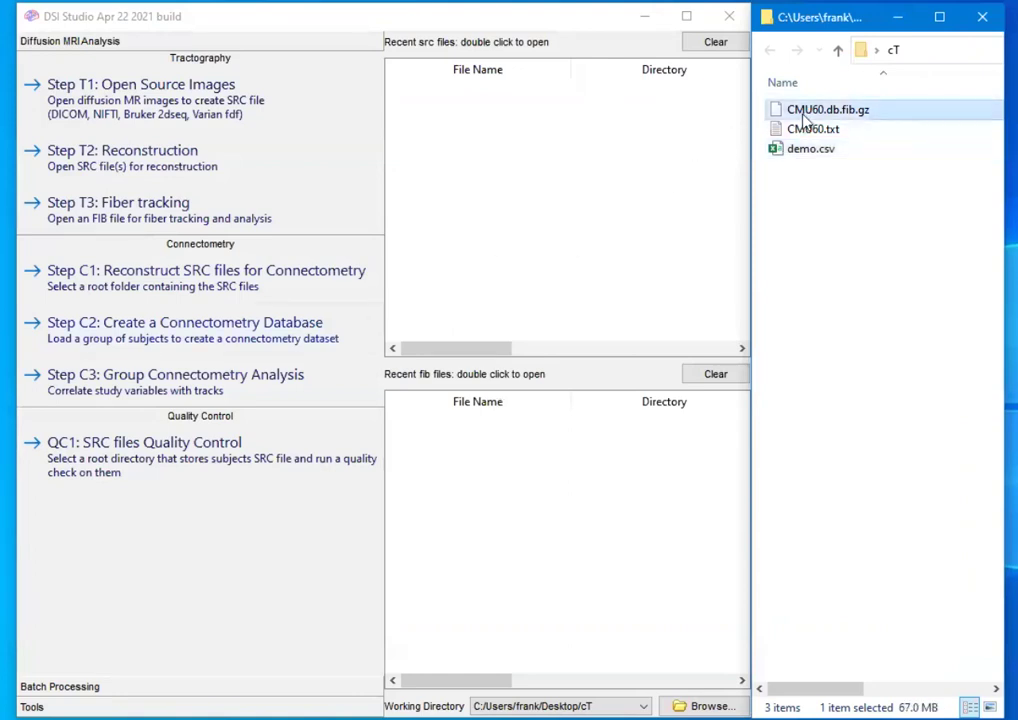
pyautogui.click(230, 387)
pyautogui.click(100, 166)
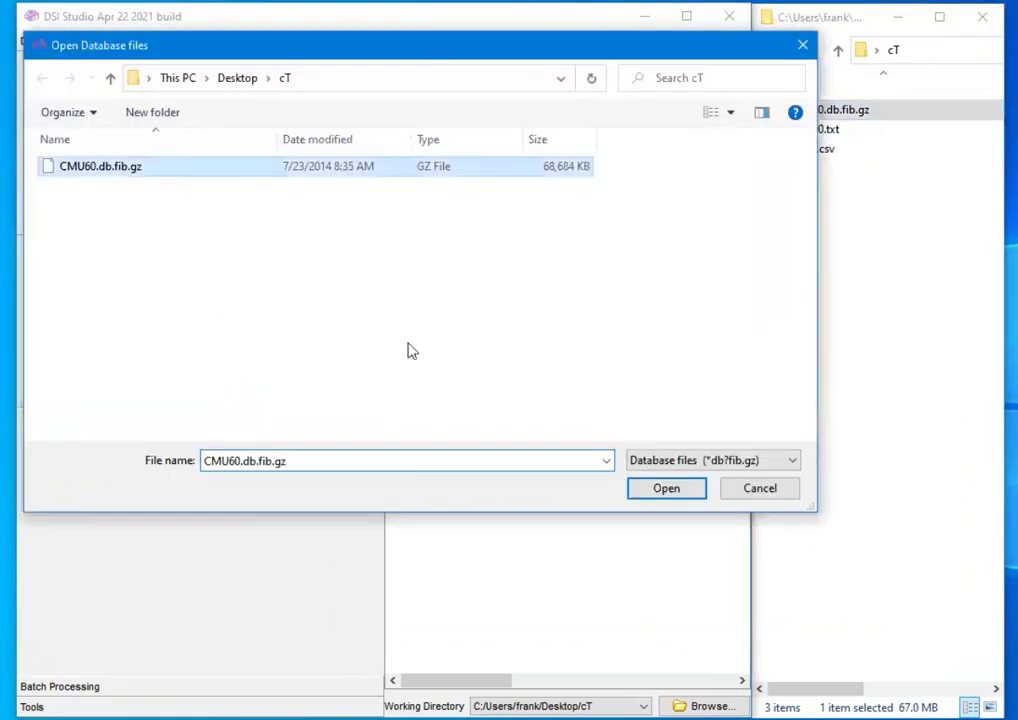
pyautogui.click(663, 489)
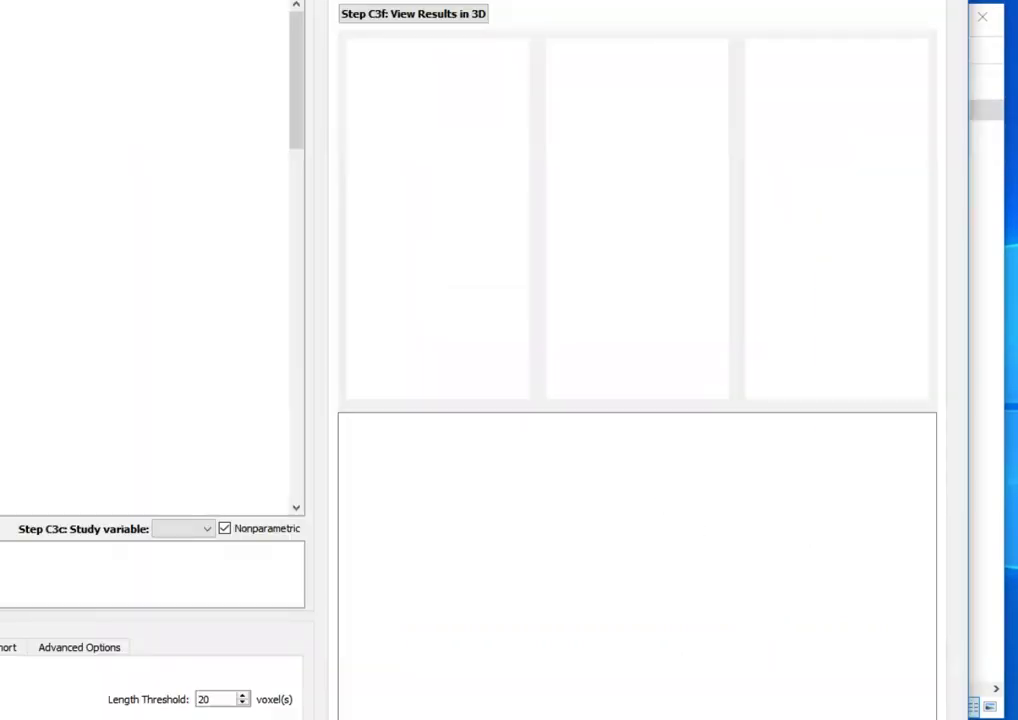
pyautogui.moveTo(828, 1); pyautogui.dragTo(1017, 33)
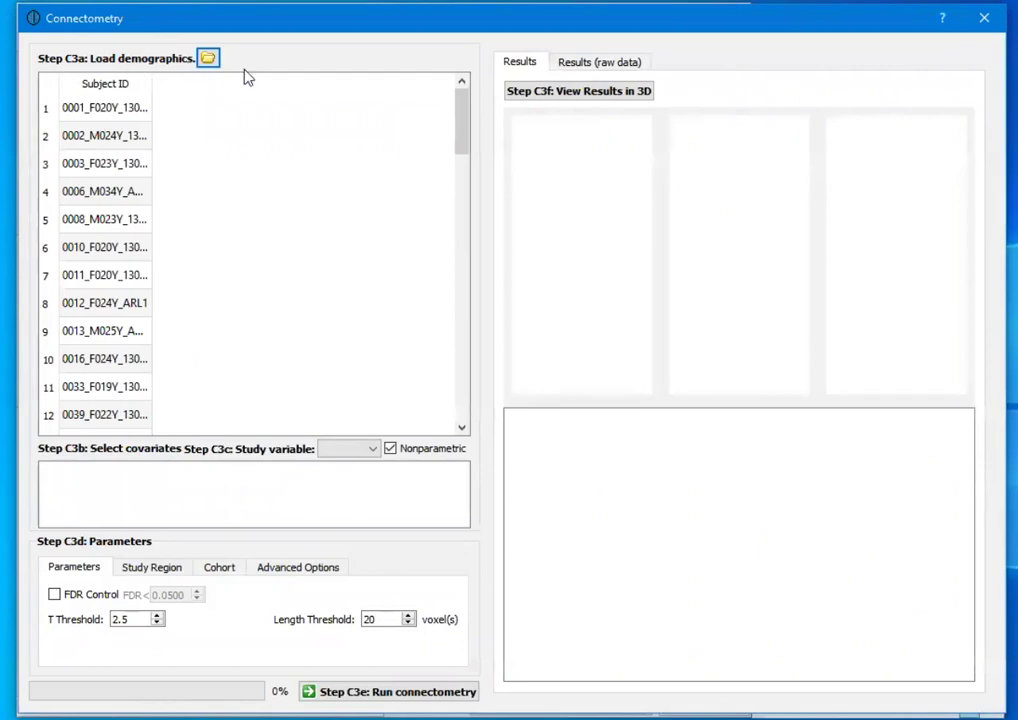
# Step: Load the demographics from demo.csv and widen the demographics area after checking the subject rows
pyautogui.click(207, 58)
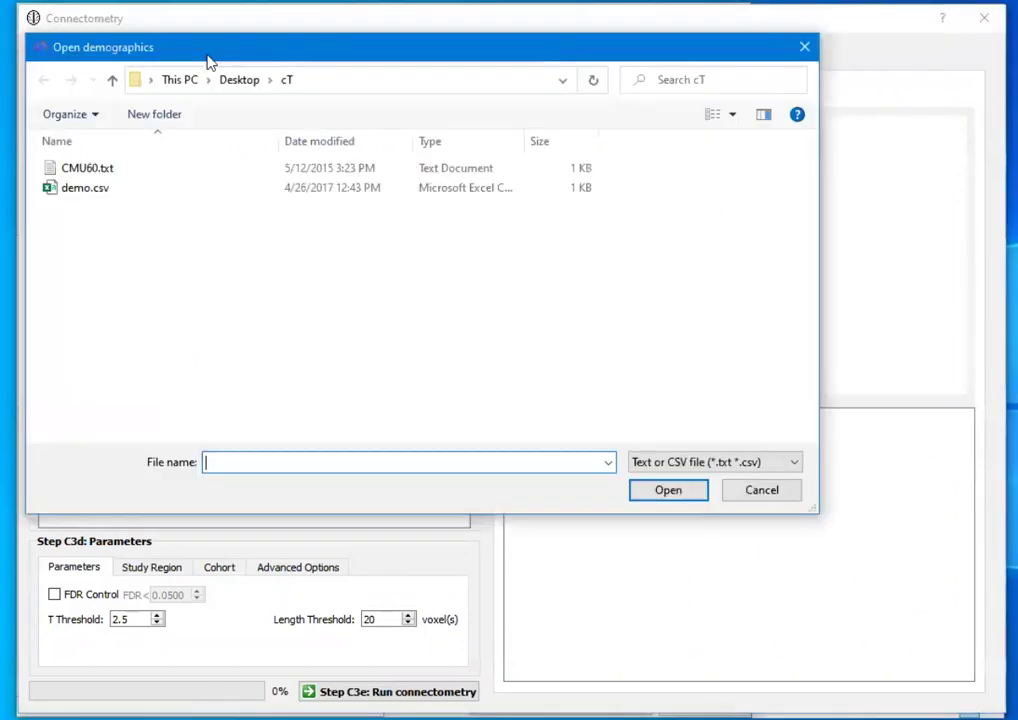
pyautogui.click(116, 189)
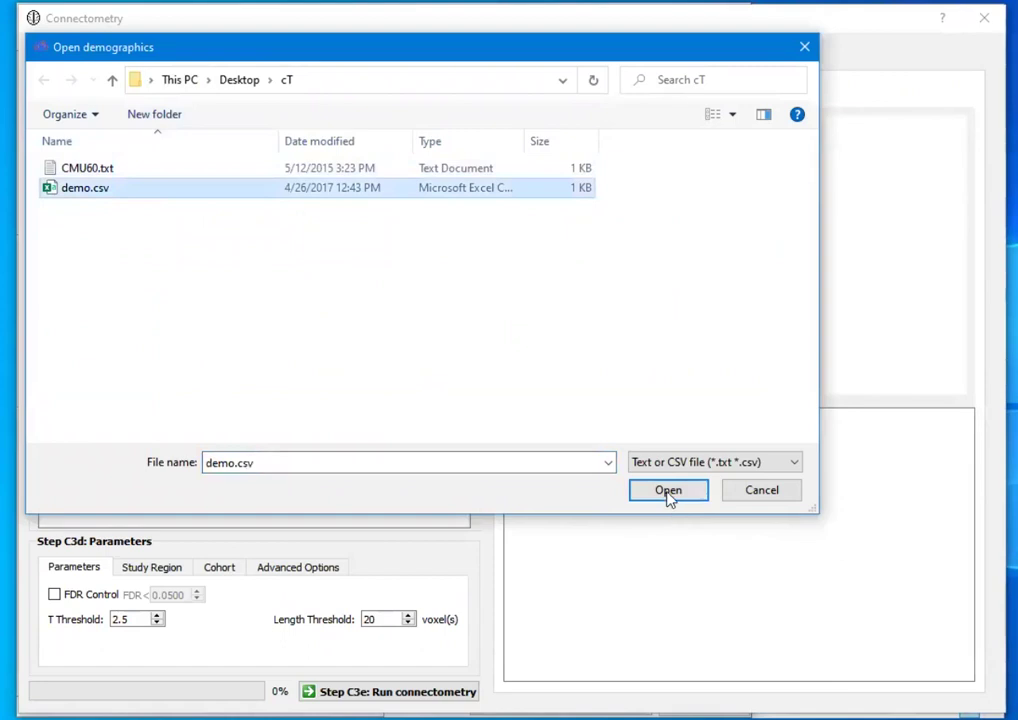
pyautogui.click(669, 493)
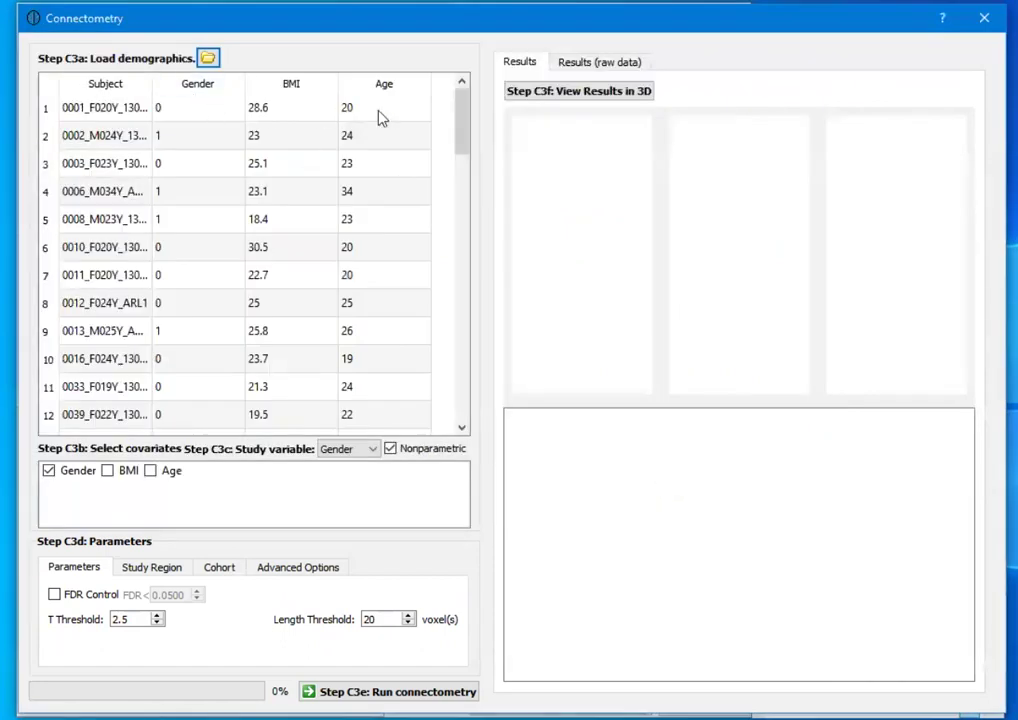
pyautogui.moveTo(462, 114); pyautogui.dragTo(463, 393)
pyautogui.moveTo(482, 350); pyautogui.dragTo(765, 402)
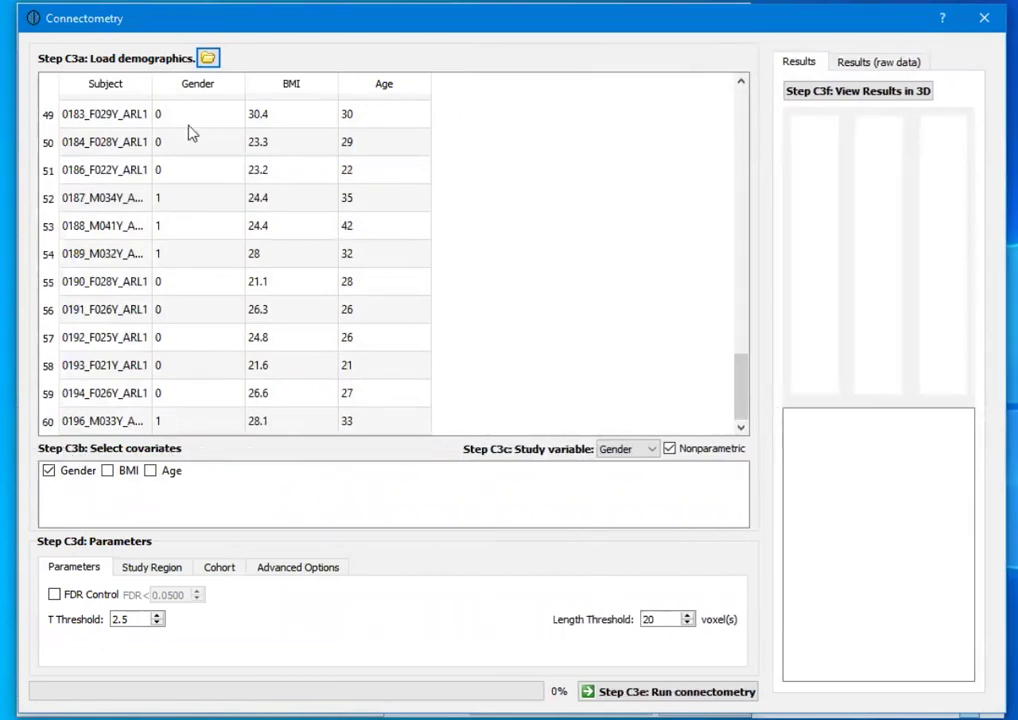
# Step: Include Gender, BMI and Age as covariates and choose BMI as the study variable
pyautogui.click(107, 471)
pyautogui.click(608, 450)
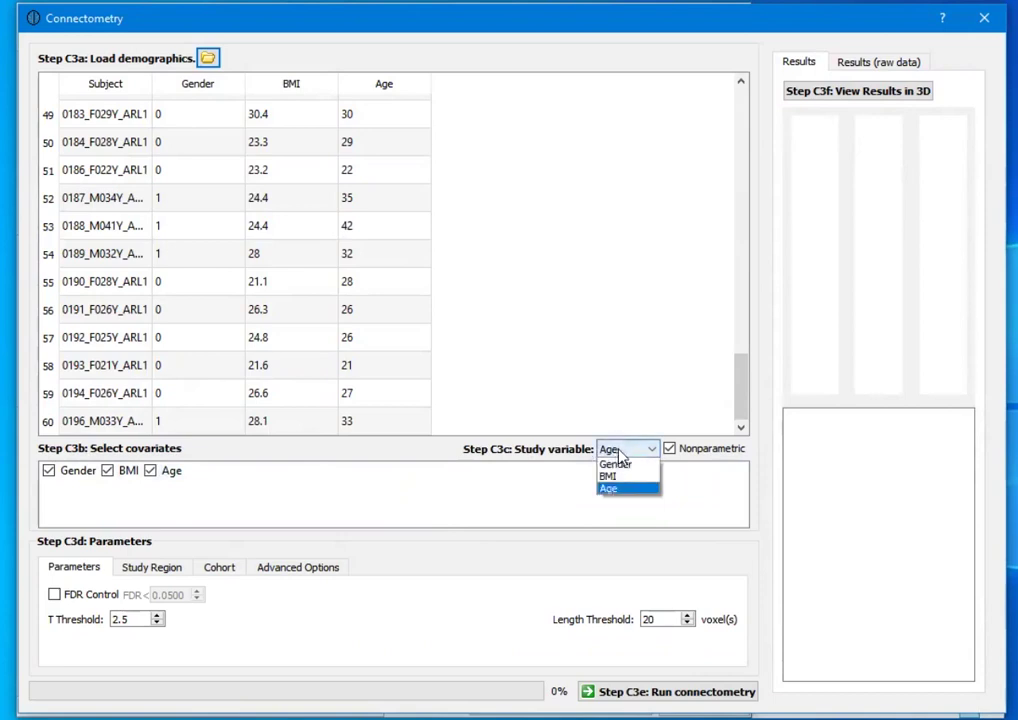
pyautogui.click(619, 478)
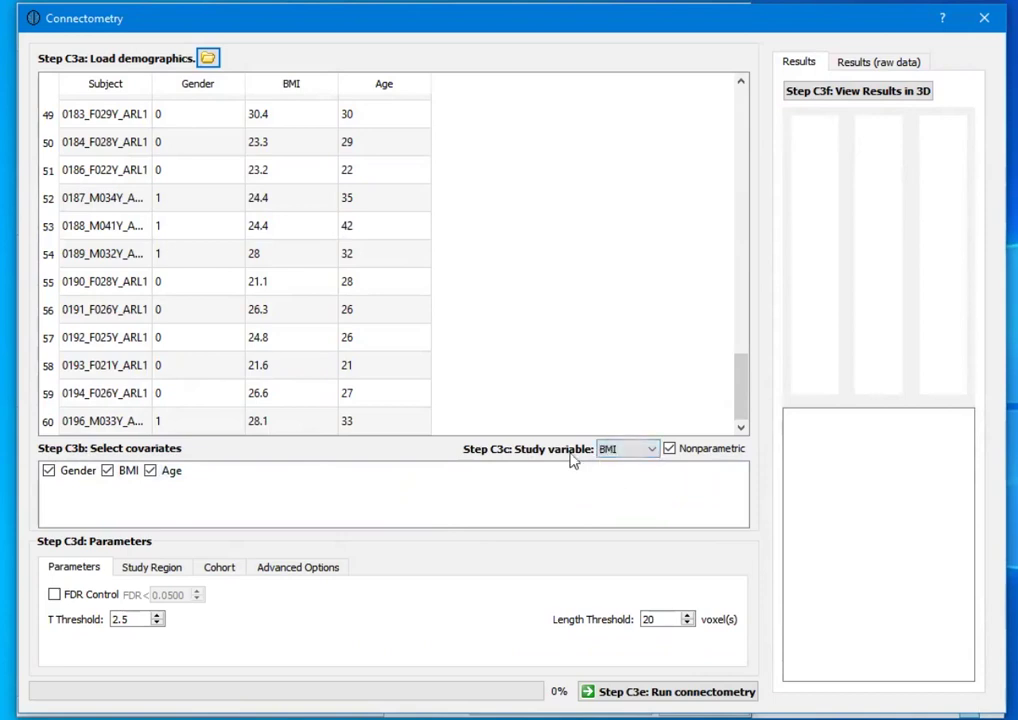
# Step: Try FDR control at 0.0500, switch it back off, and review the length threshold
pyautogui.click(54, 595)
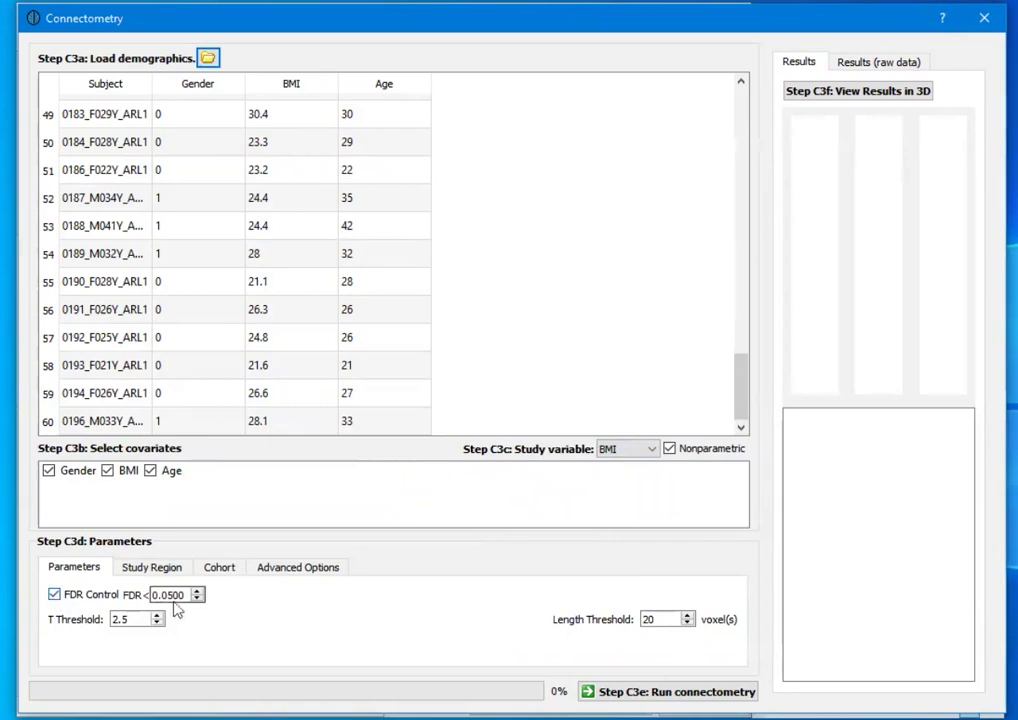
pyautogui.click(54, 595)
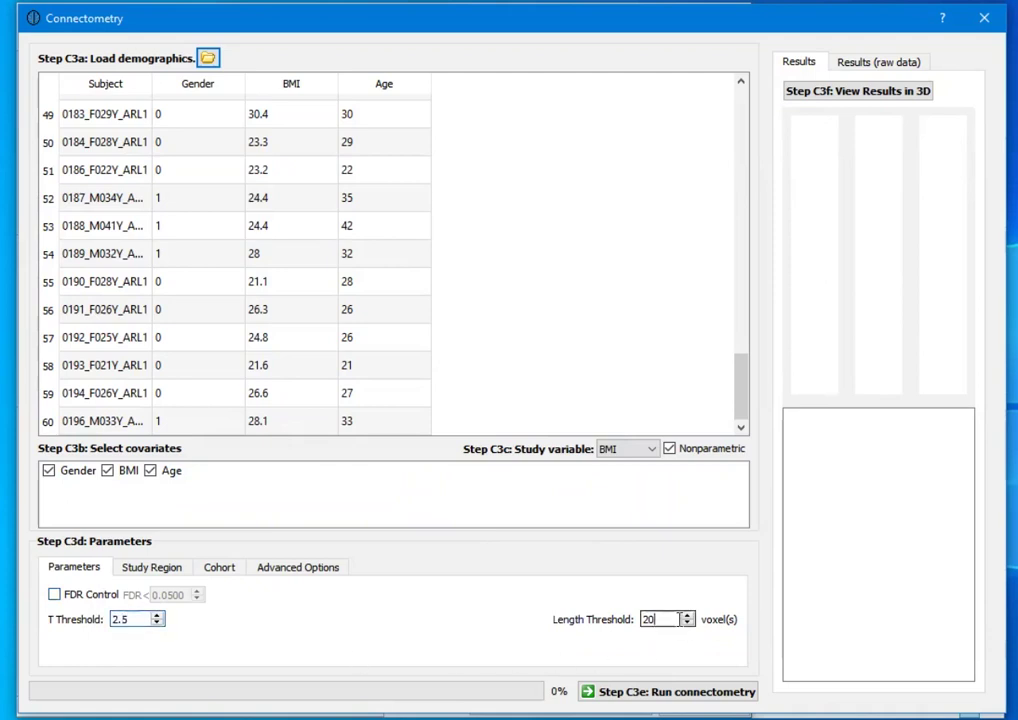
pyautogui.click(666, 620)
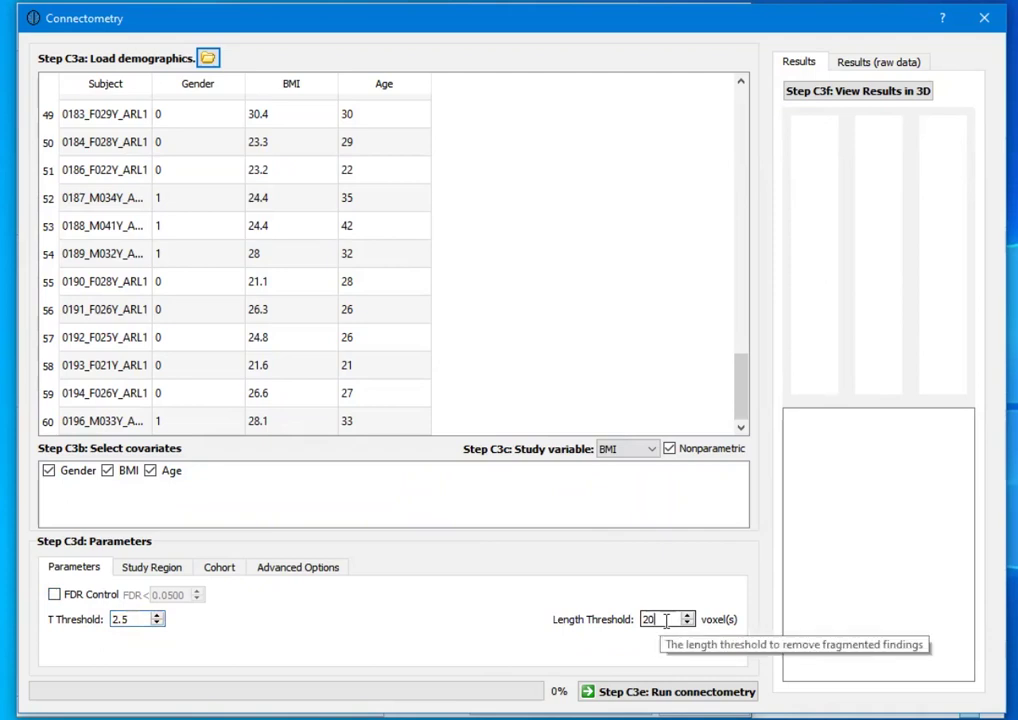
# Step: Try a user-defined study region by viewing the HCP842_tractography atlas list, and restore the whole-brain region
pyautogui.click(140, 568)
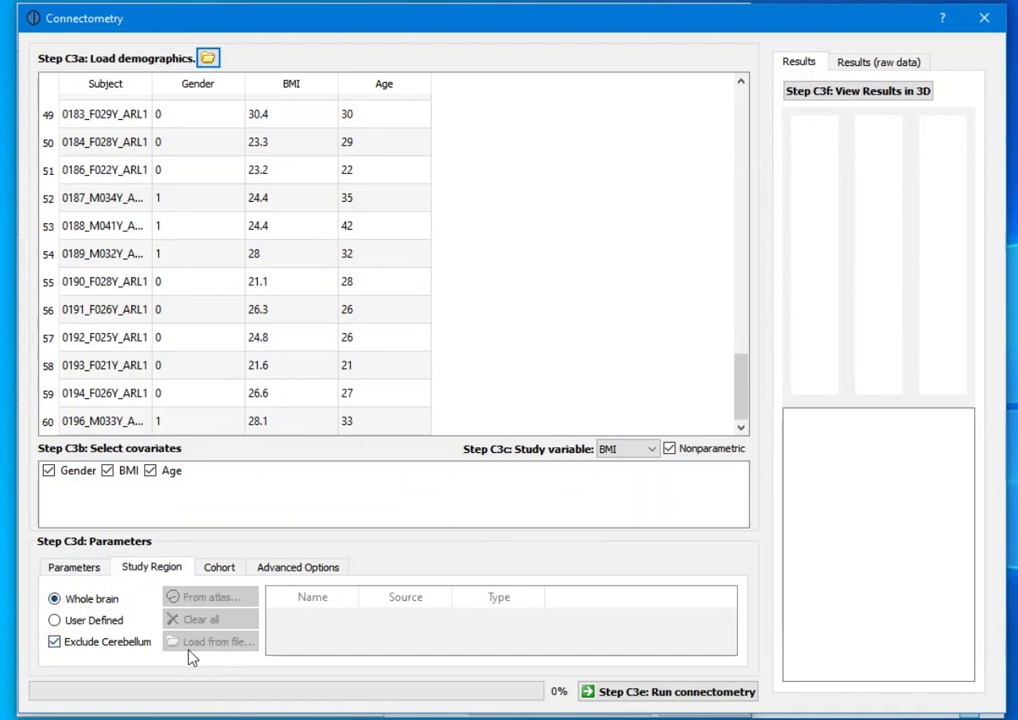
pyautogui.click(100, 620)
pyautogui.click(213, 598)
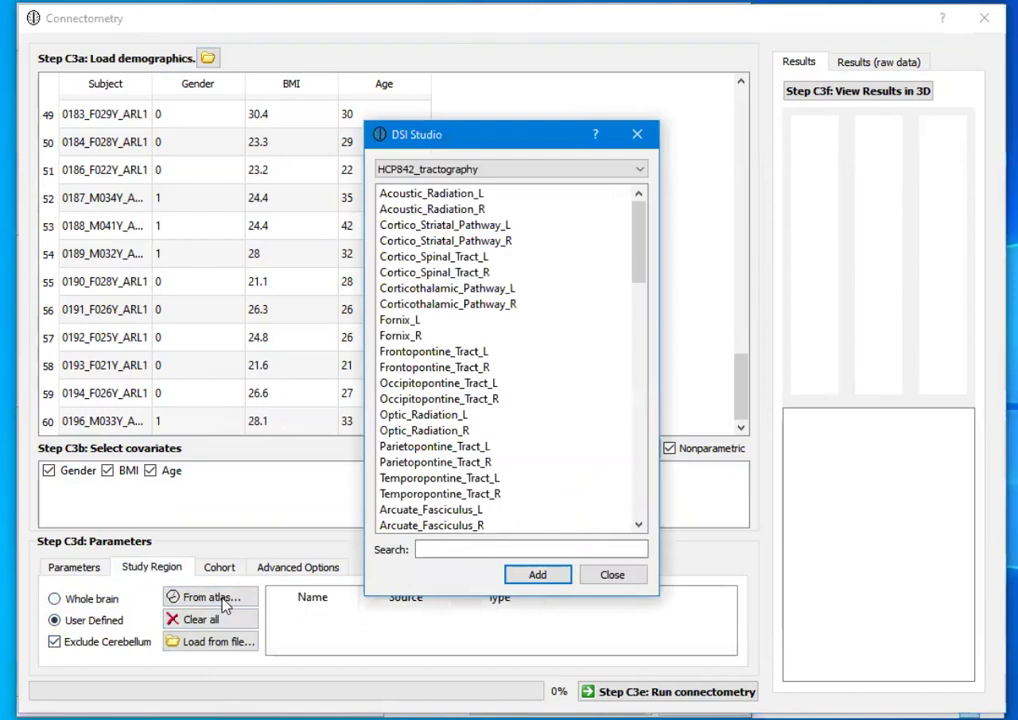
pyautogui.click(610, 575)
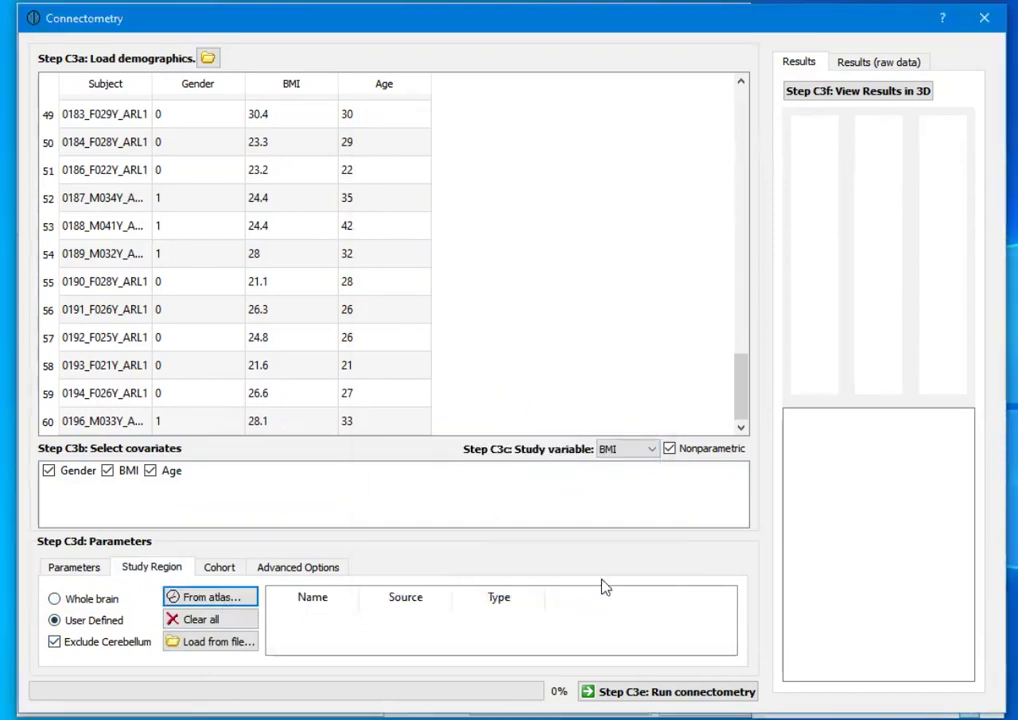
pyautogui.click(92, 598)
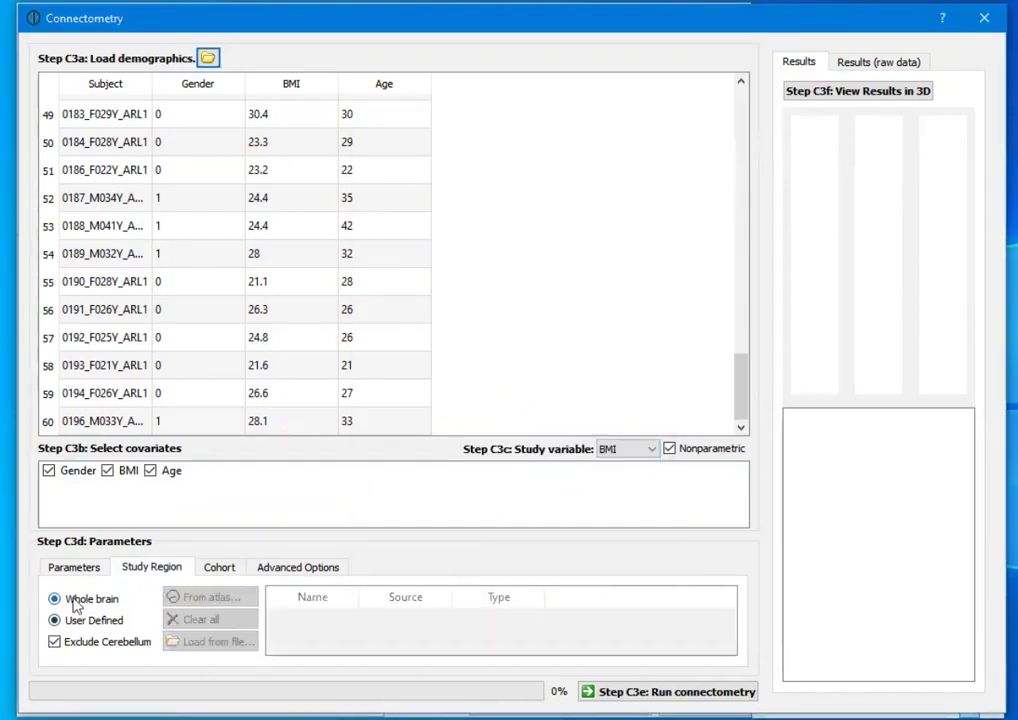
# Step: Add the cohort selection criterion Age>25
pyautogui.click(230, 569)
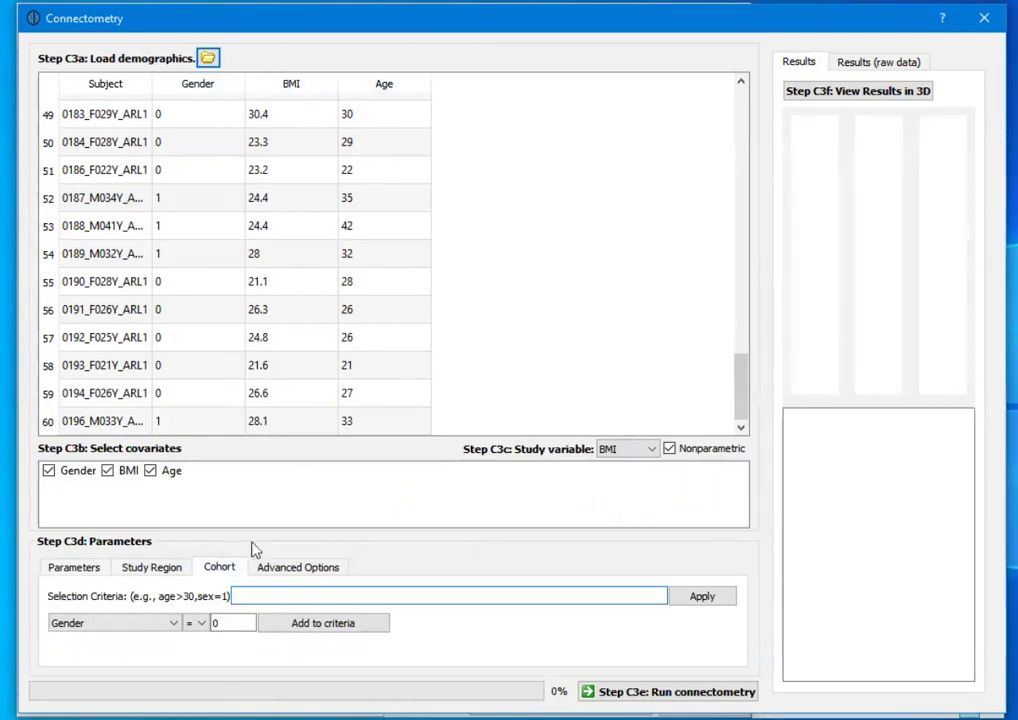
pyautogui.click(150, 625)
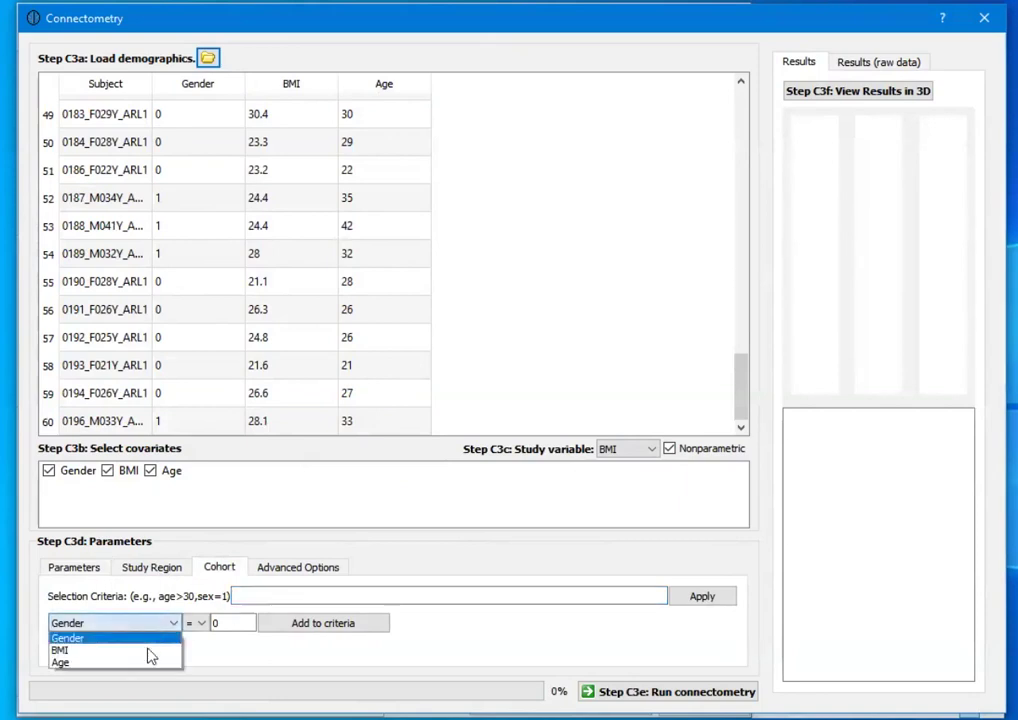
pyautogui.click(148, 663)
pyautogui.click(196, 624)
pyautogui.click(195, 651)
pyautogui.click(212, 623)
pyautogui.write('25')
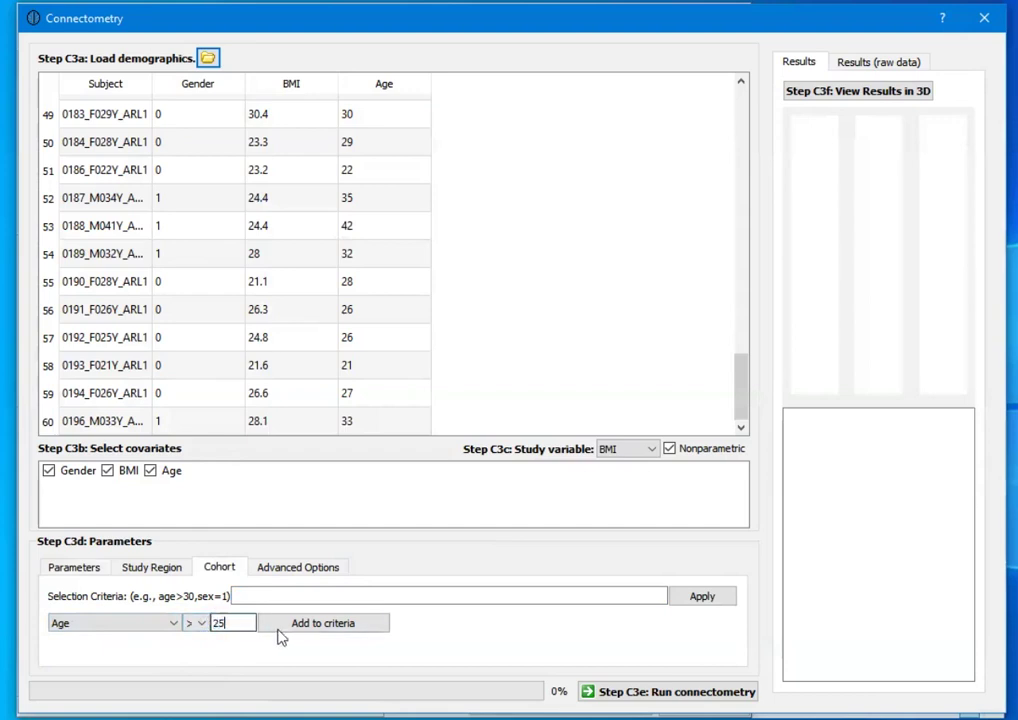
pyautogui.click(310, 626)
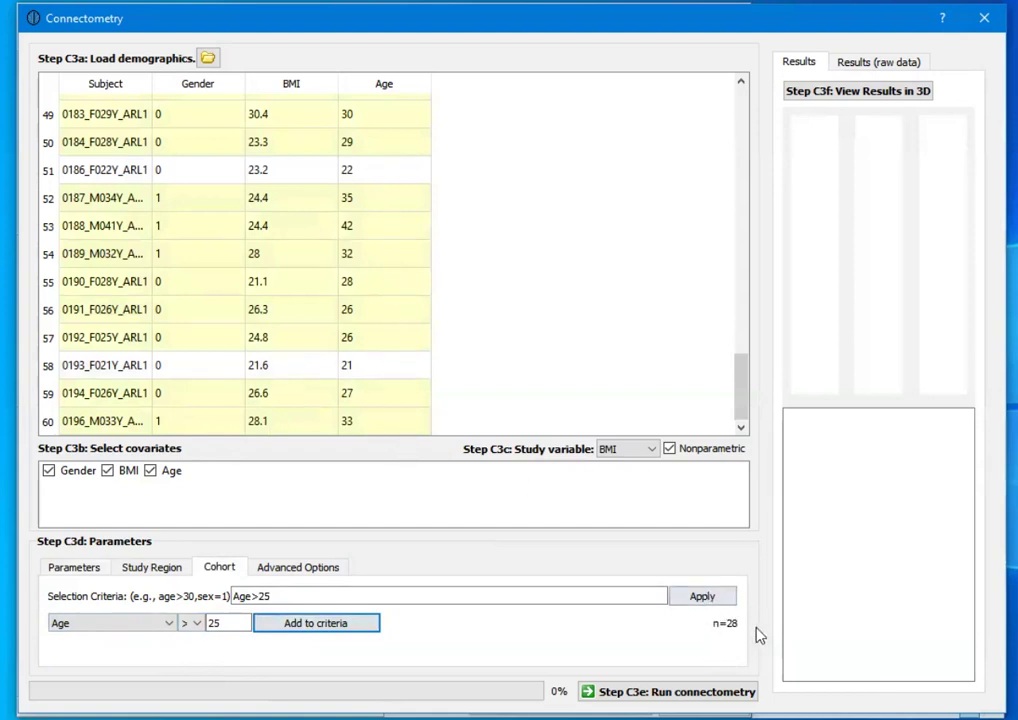
# Step: Add a second cohort criterion that excludes subjects whose Age is 9999, and check the highlighted rows
pyautogui.moveTo(745, 359); pyautogui.dragTo(750, 268)
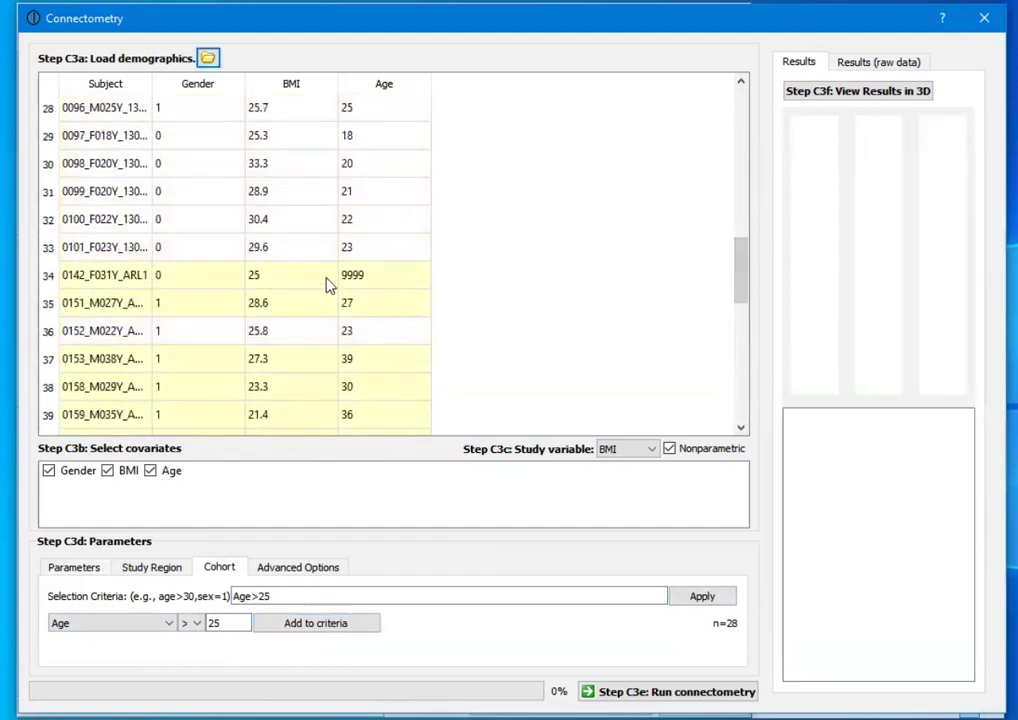
pyautogui.click(193, 623)
pyautogui.click(186, 674)
pyautogui.doubleClick(216, 623)
pyautogui.write('9999')
pyautogui.click(316, 623)
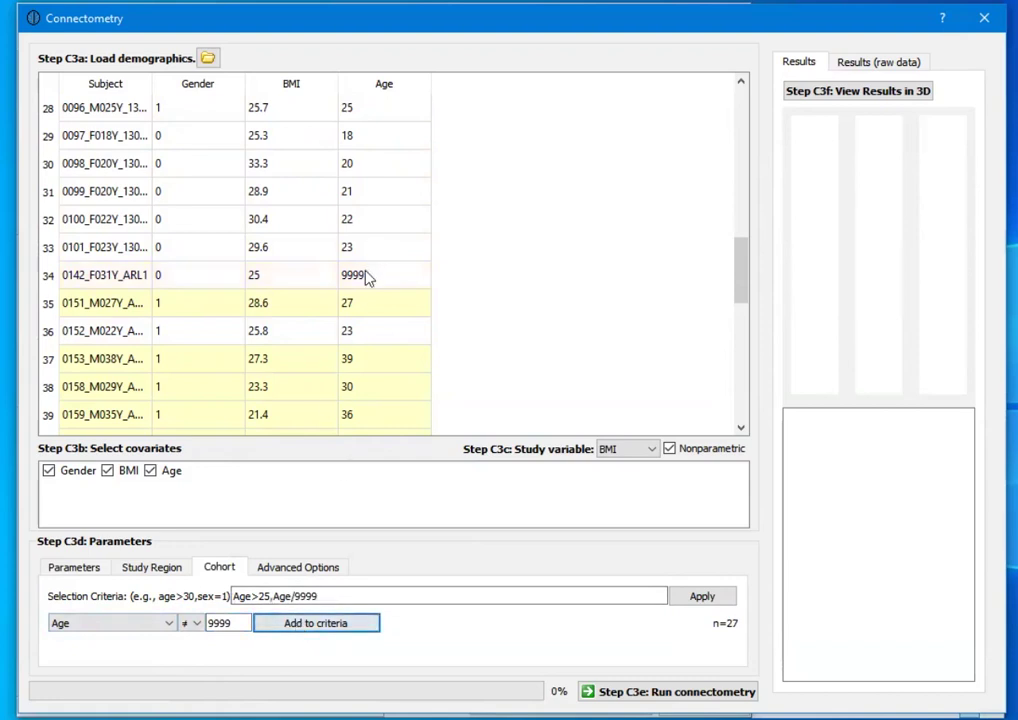
pyautogui.moveTo(750, 284)
pyautogui.mouseDown()
pyautogui.moveTo(754, 177)
pyautogui.moveTo(732, 236)
pyautogui.moveTo(733, 408)
pyautogui.moveTo(734, 279)
pyautogui.mouseUp()
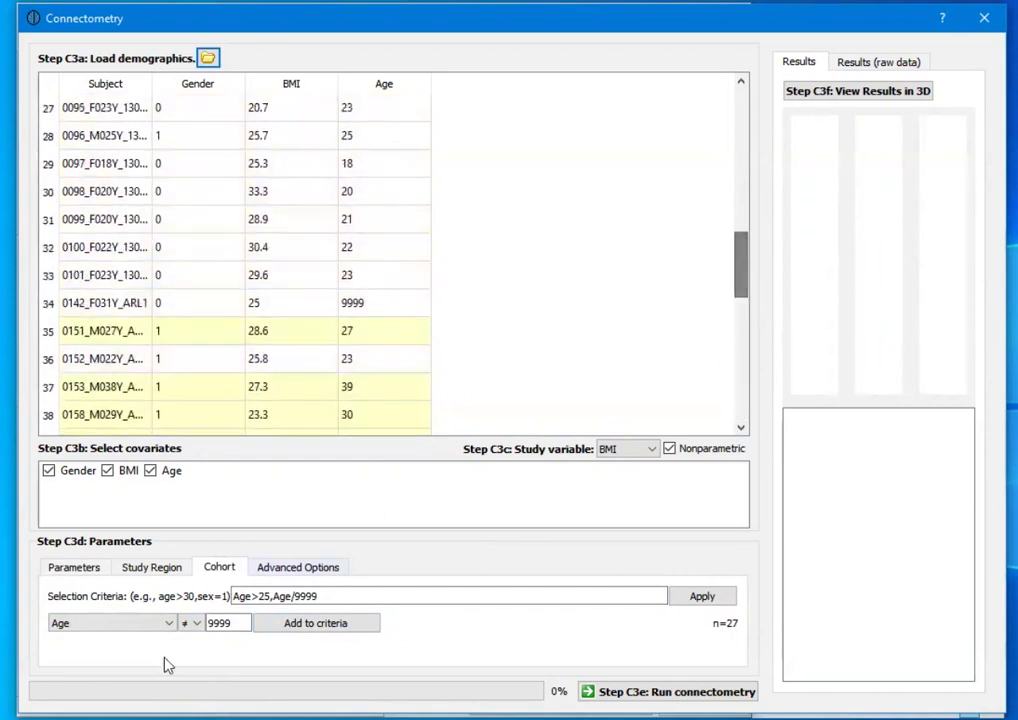
# Step: Replace the cohort selection criteria with BMI>25 and apply them
pyautogui.click(319, 596)
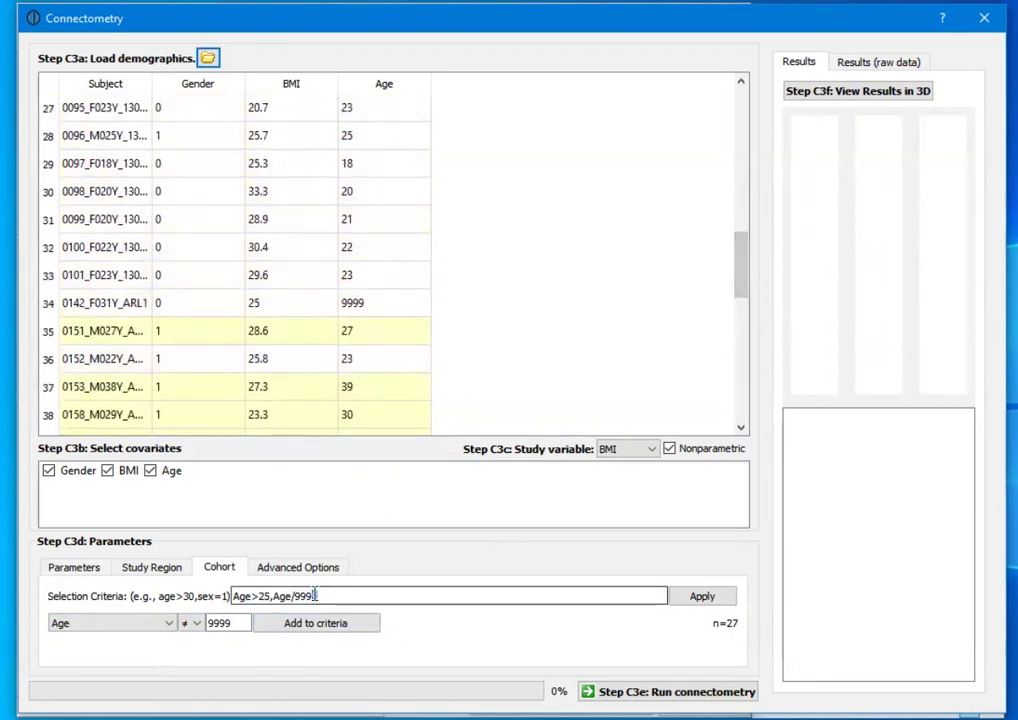
pyautogui.press('BackSpace')
pyautogui.press('BackSpace')
pyautogui.press('BackSpace')
pyautogui.press('BackSpace')
pyautogui.press('BackSpace')
pyautogui.press('BackSpace')
pyautogui.press('BackSpace')
pyautogui.press('BackSpace')
pyautogui.press('BackSpace')
pyautogui.press('BackSpace')
pyautogui.press('BackSpace')
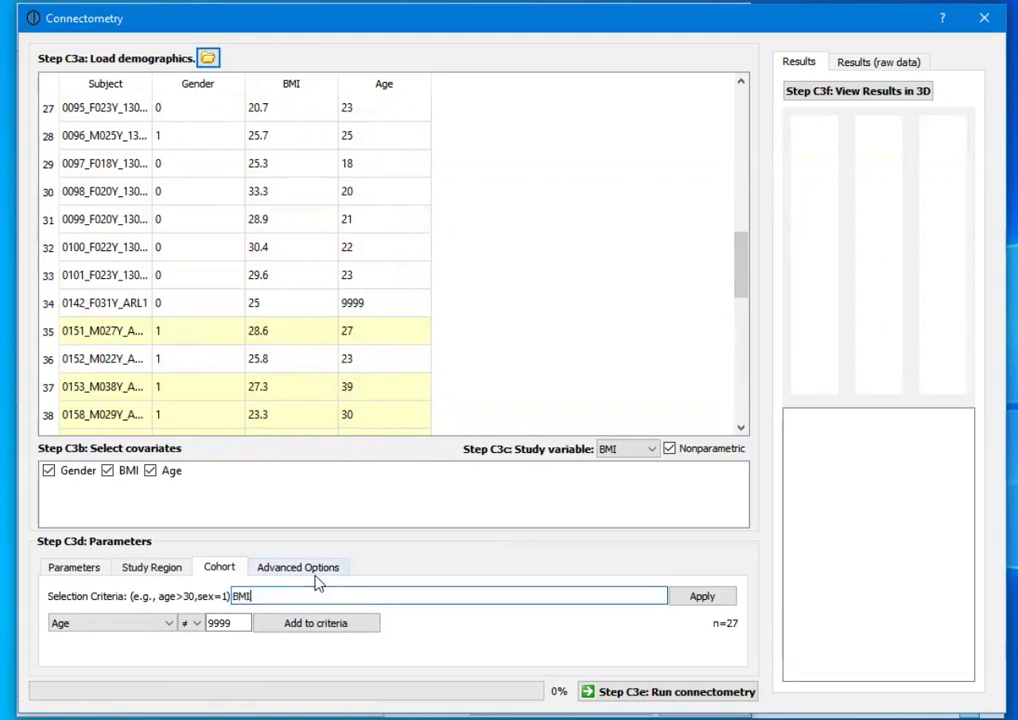
pyautogui.write('BMI>25')
pyautogui.click(705, 597)
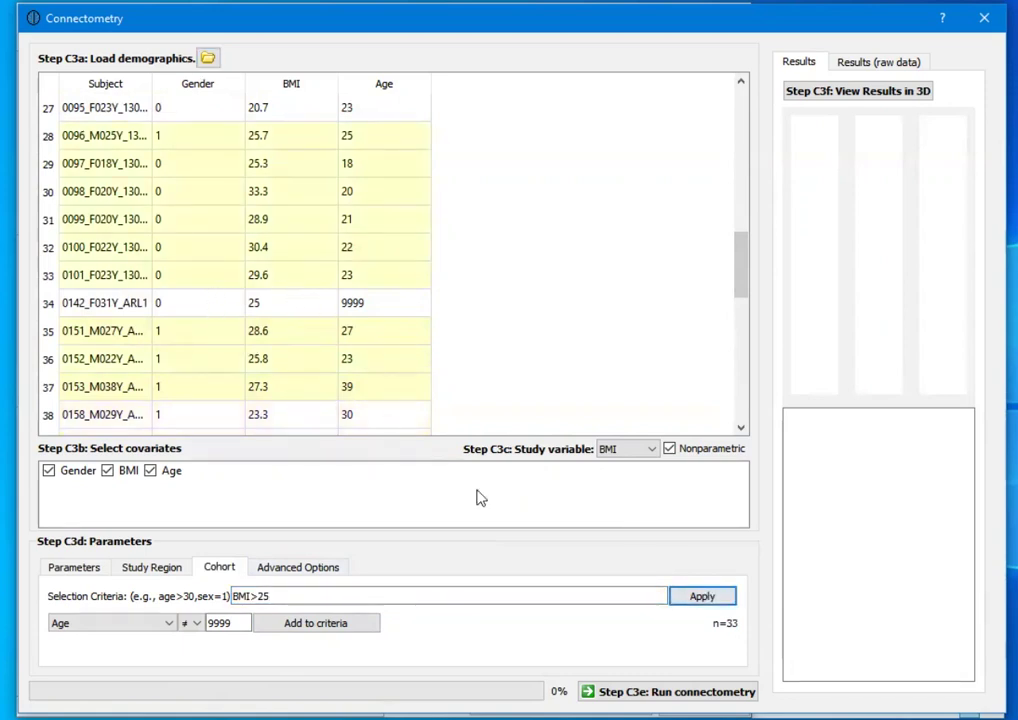
# Step: View the advanced options, and clear the cohort selection criteria and apply the change to include all subjects
pyautogui.click(316, 568)
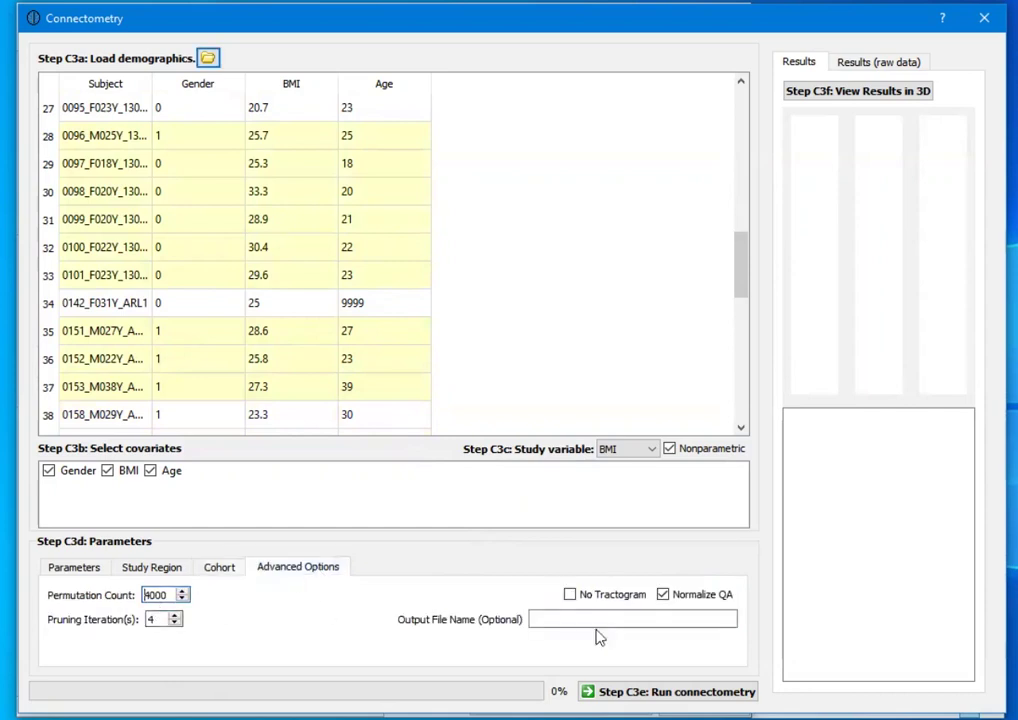
pyautogui.click(217, 568)
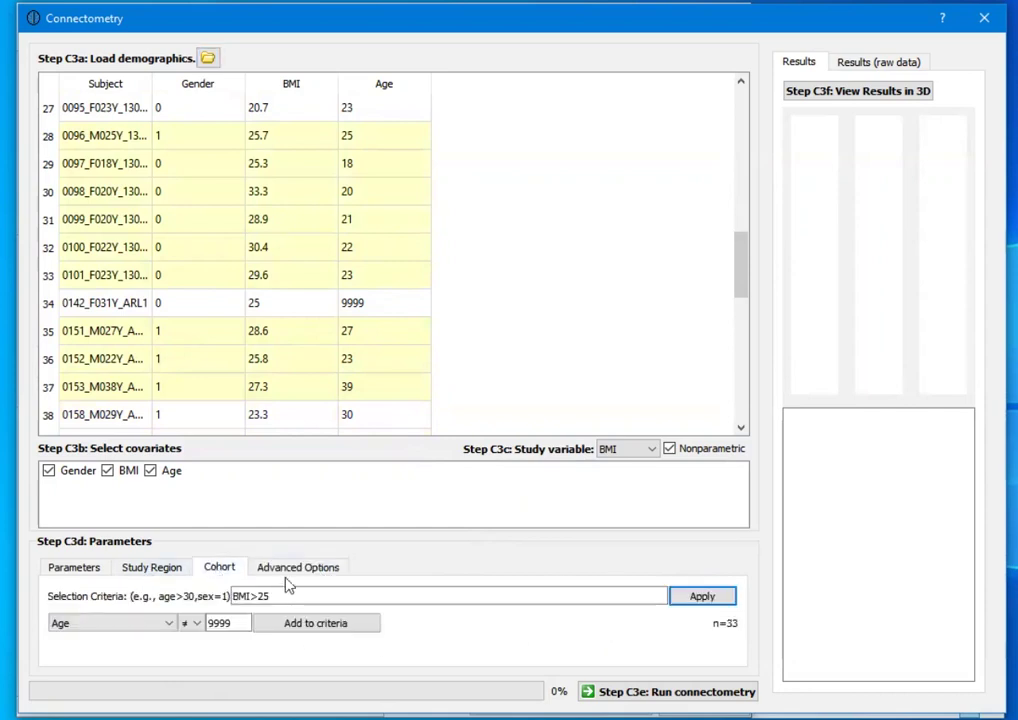
pyautogui.tripleClick(273, 596)
pyautogui.press('BackSpace')
pyautogui.click(702, 596)
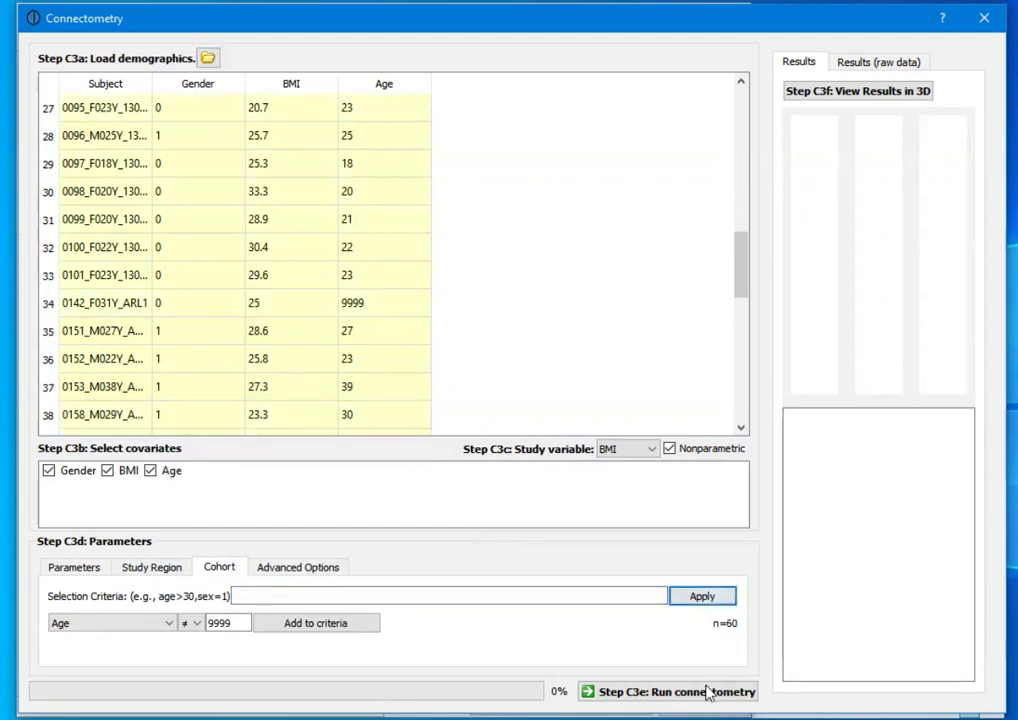
# Step: Run the connectometry analysis and temporarily widen the results area to read its charts and report
pyautogui.click(672, 696)
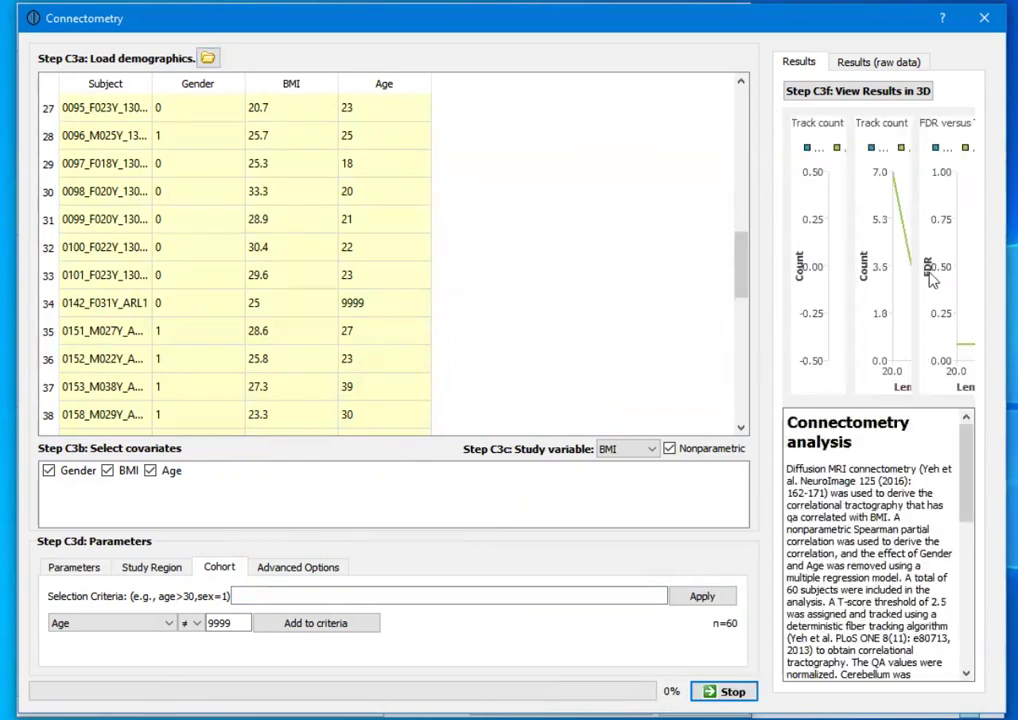
pyautogui.moveTo(762, 314); pyautogui.dragTo(80, 333)
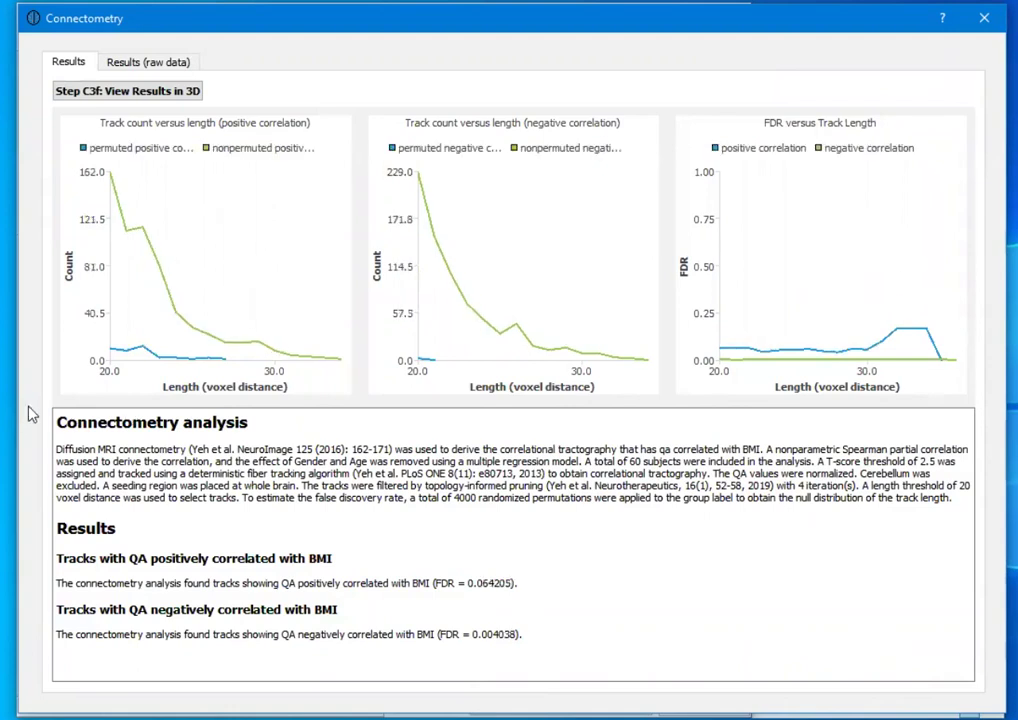
pyautogui.moveTo(31, 381); pyautogui.dragTo(537, 444)
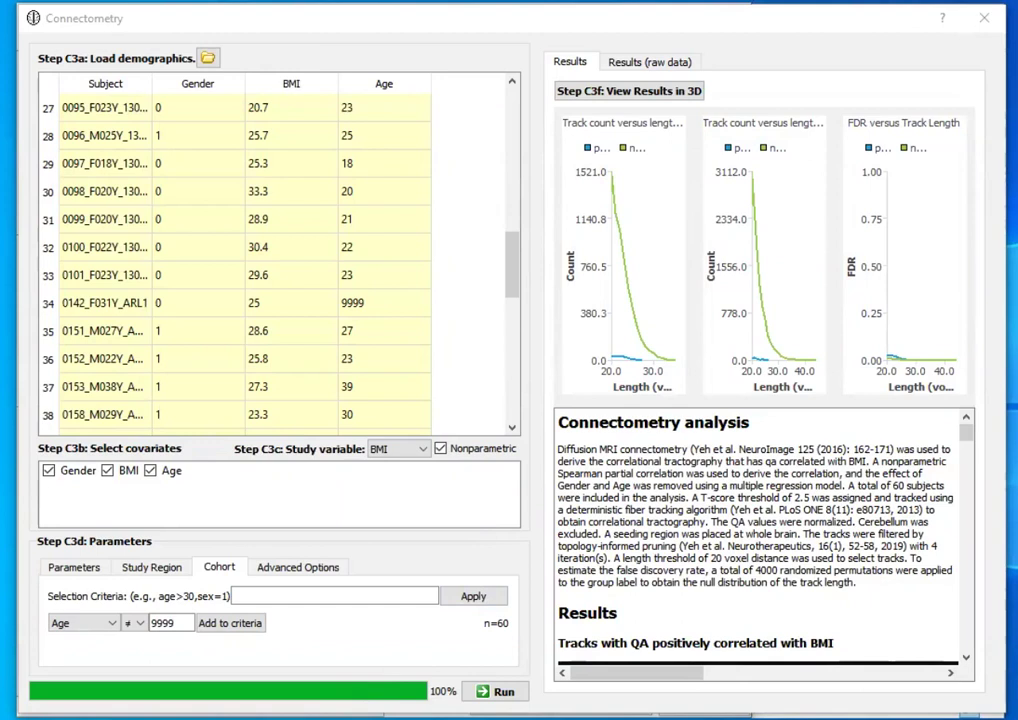
# Step: Switch to the cT folder in File Explorer and examine the output files: t_statistics.fib.gz, pos_neg.jpg, pos_corr.tt.gz, neg_corr.tt.gz and report.html
pyautogui.hotkey('alt', 'Tab')
pyautogui.click(889, 388)
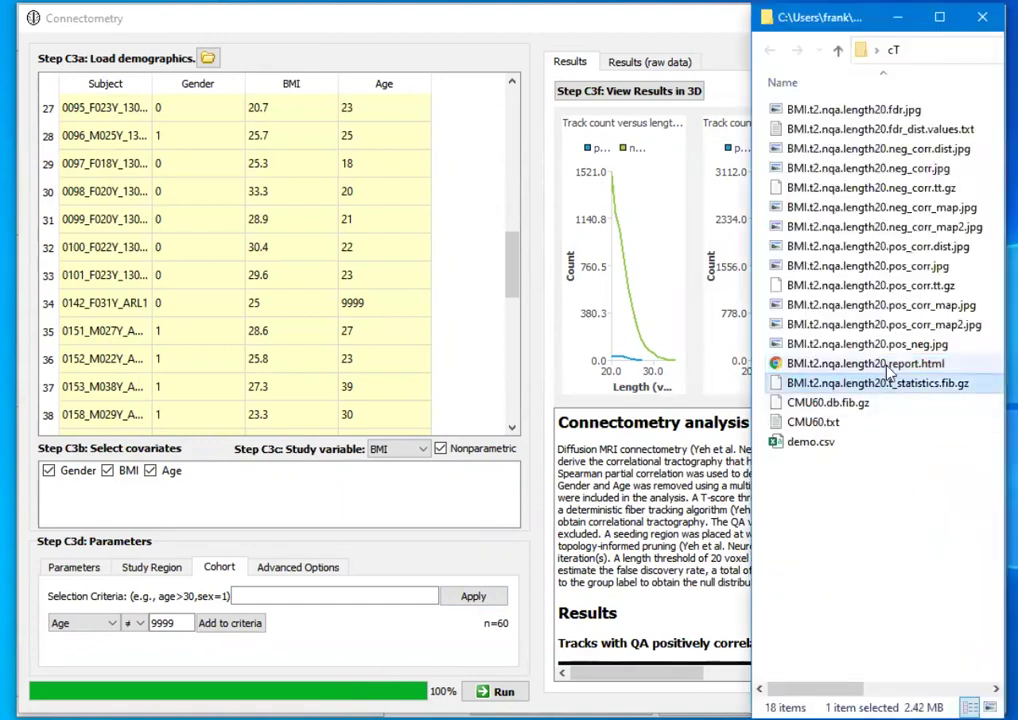
pyautogui.click(887, 365)
pyautogui.click(870, 344)
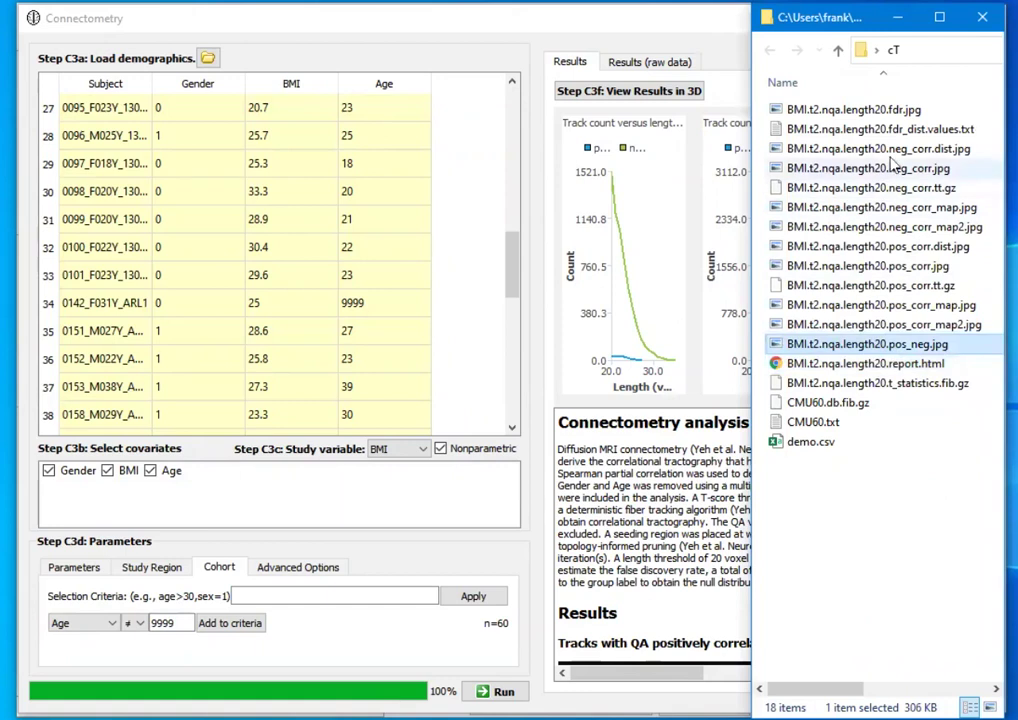
pyautogui.click(900, 288)
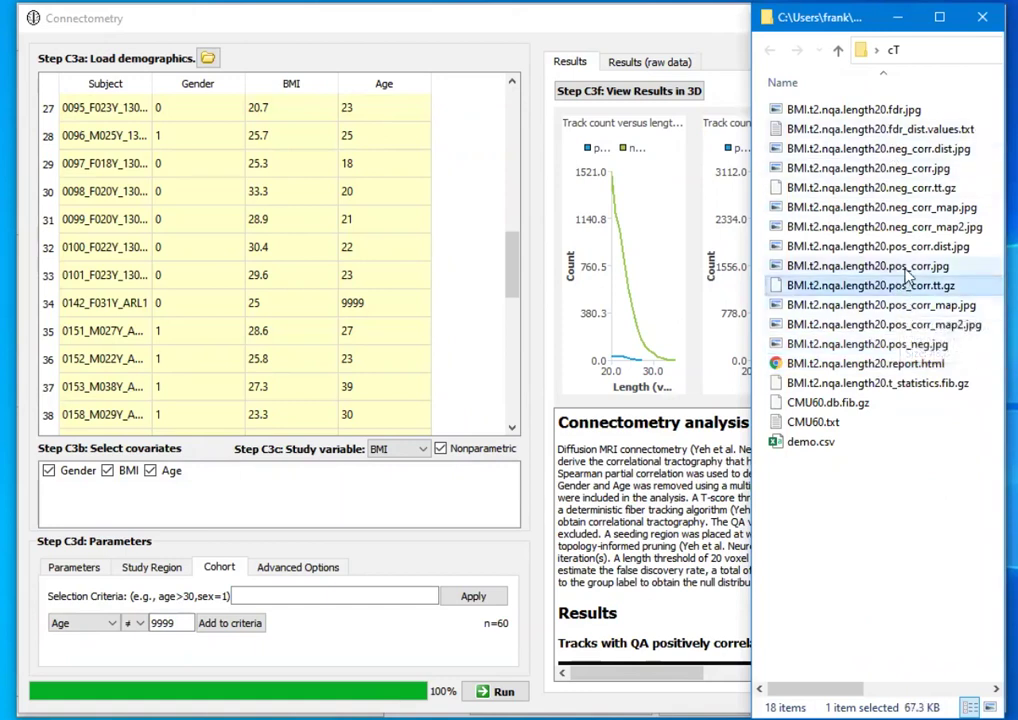
pyautogui.click(917, 192)
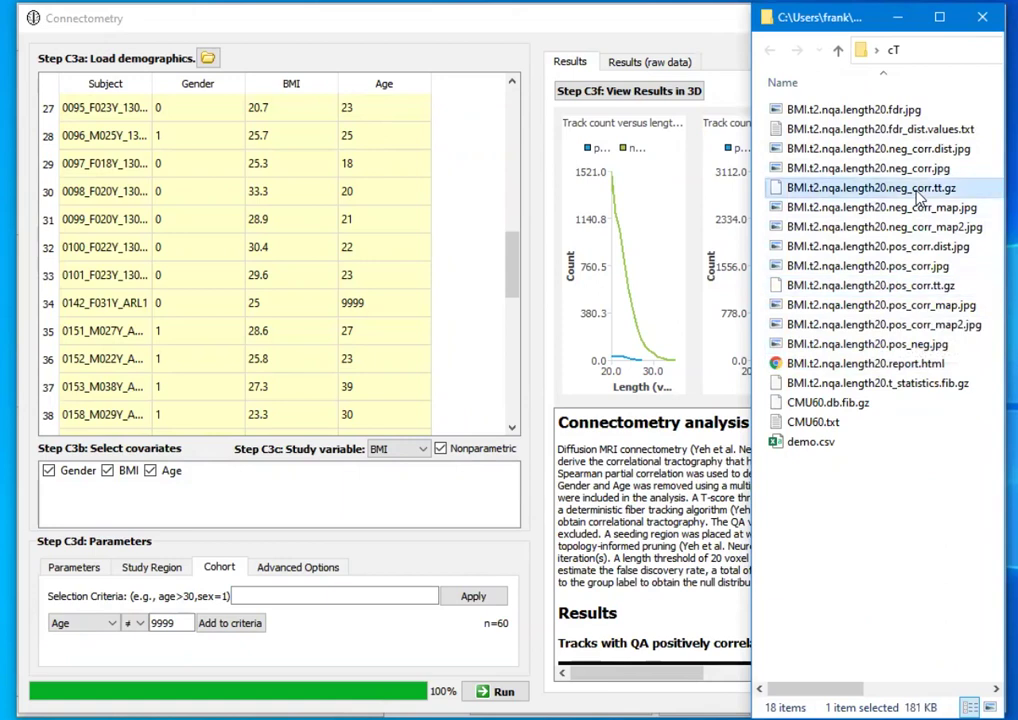
pyautogui.click(899, 366)
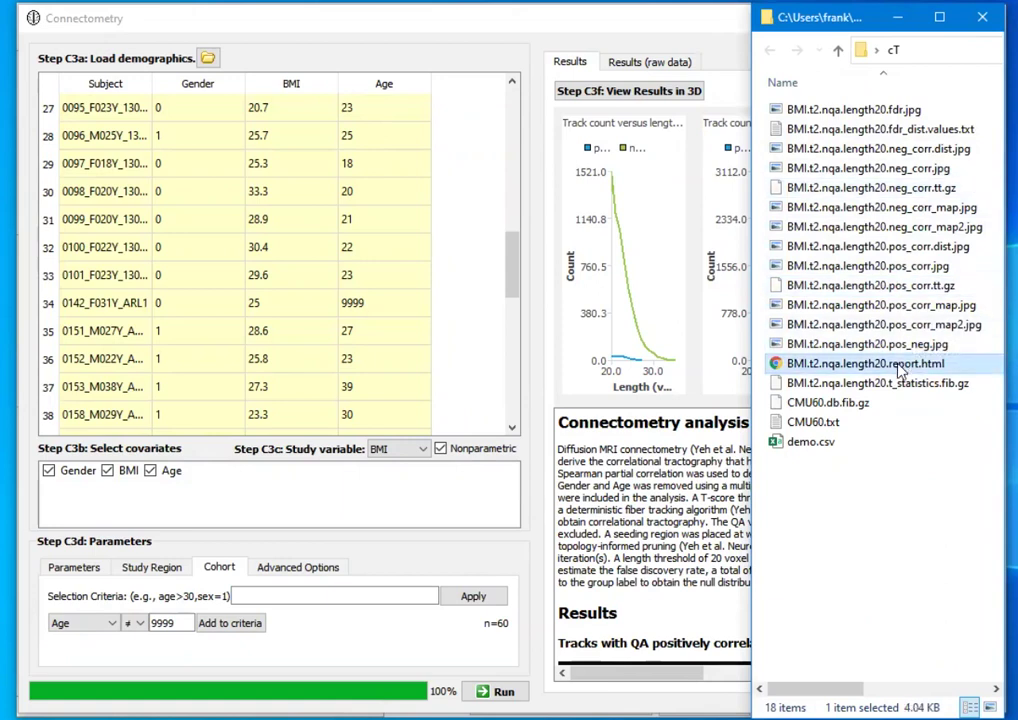